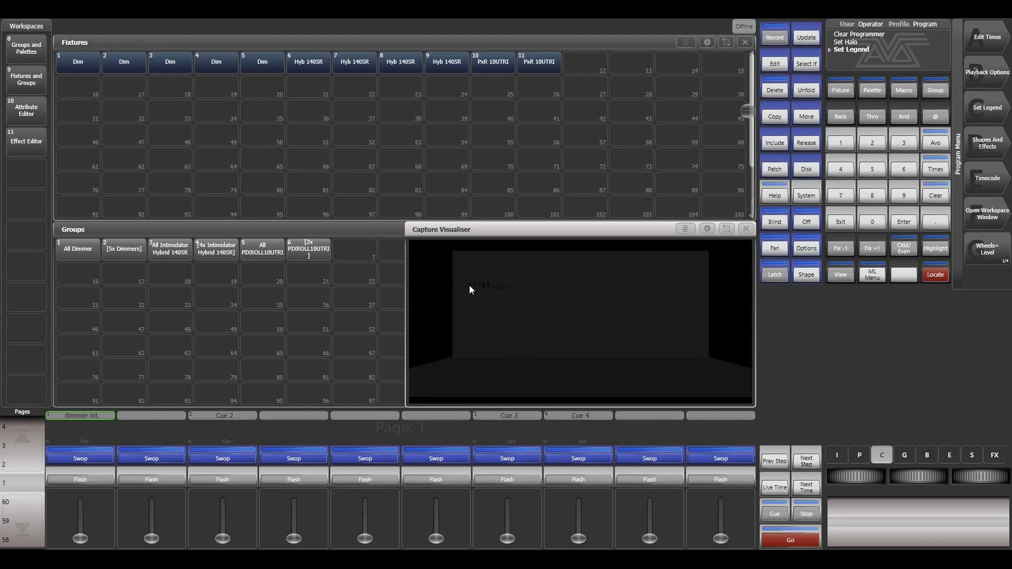
Step: Open the Capture Visualiser Settings window and move the camera to about X -1.63 m with a zoom of about 41.59 m
click(989, 213)
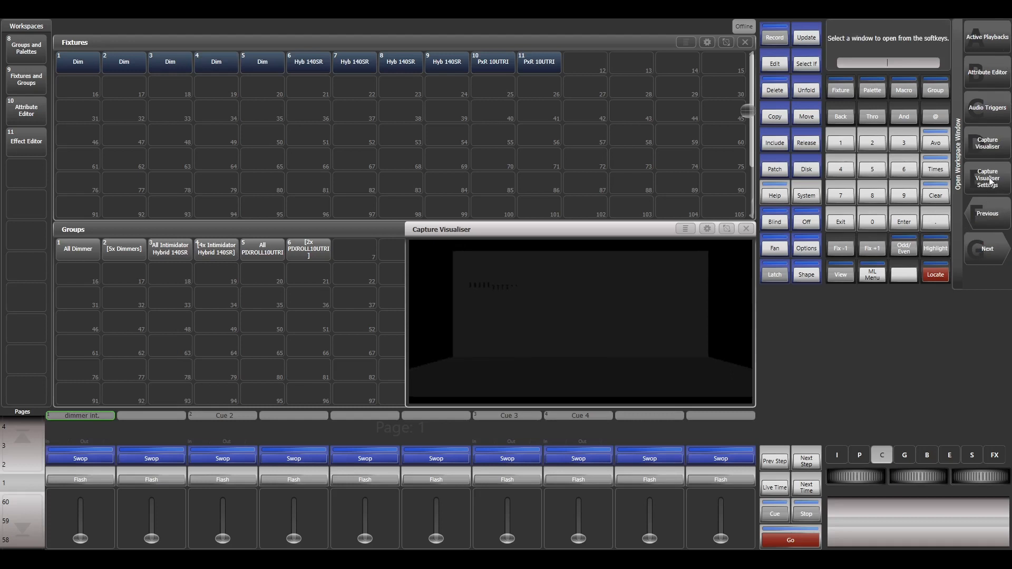
click(989, 179)
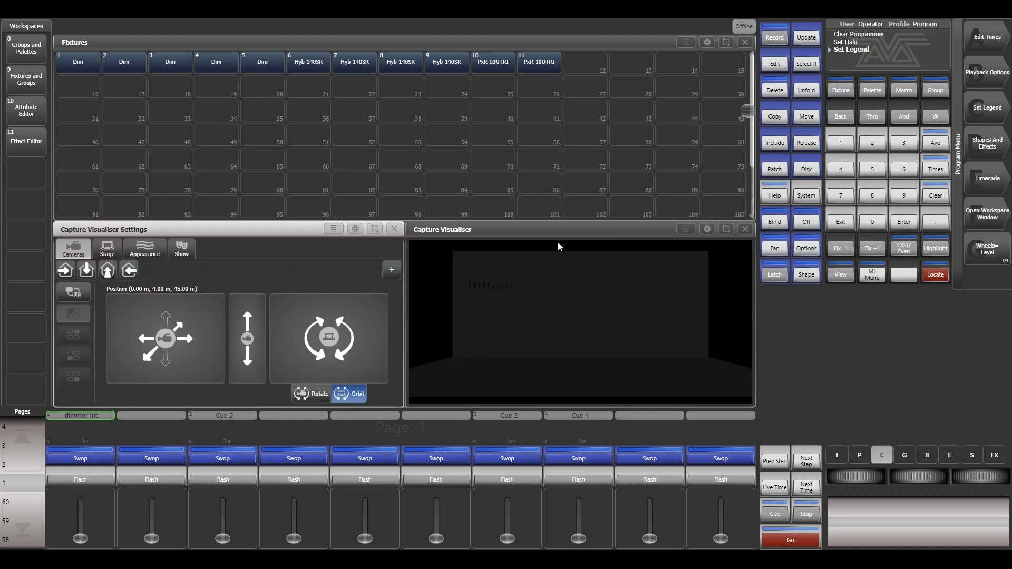
click(172, 335)
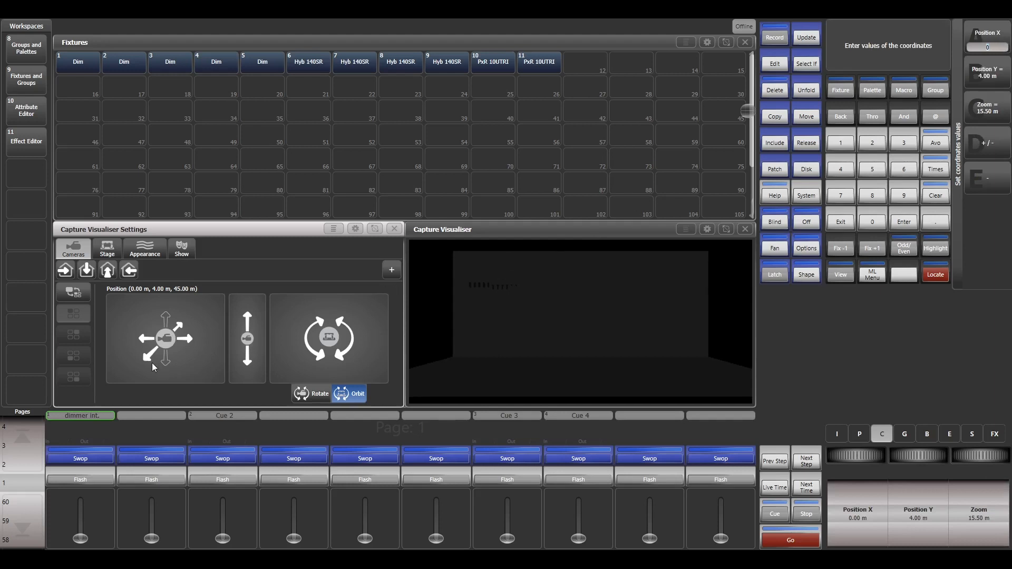
drag(166, 339, 150, 352)
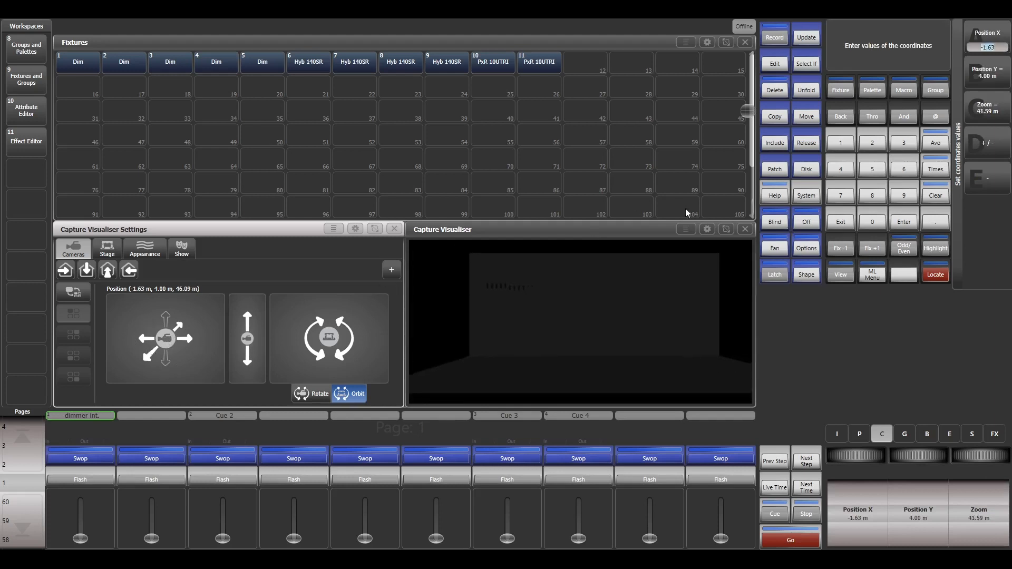
Step: Set the camera coordinates to Position X 0, Position Y 2 and Zoom 25, and save the view as a new camera position
text(0)
key(Return)
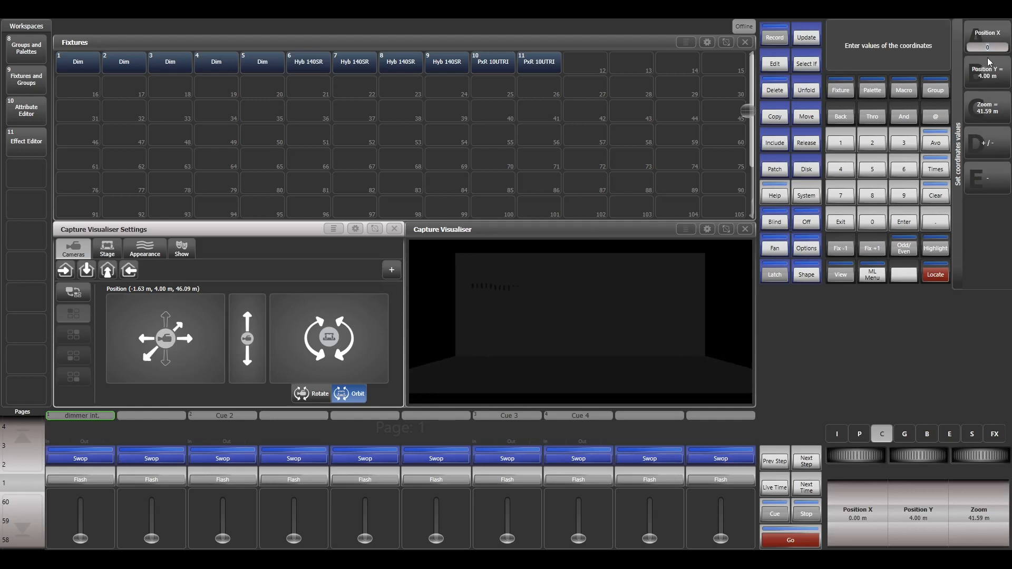
click(988, 69)
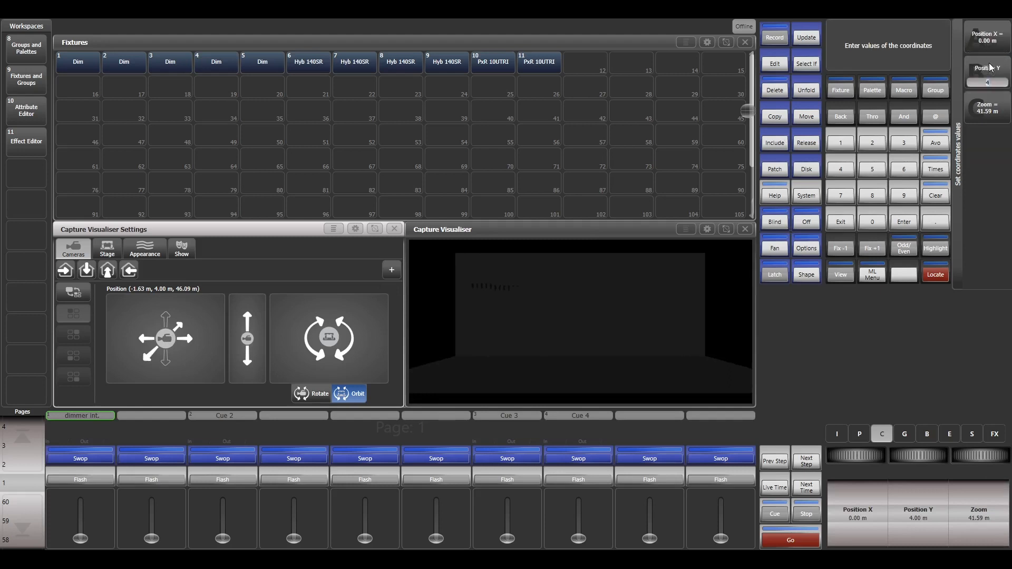
text(2)
key(Return)
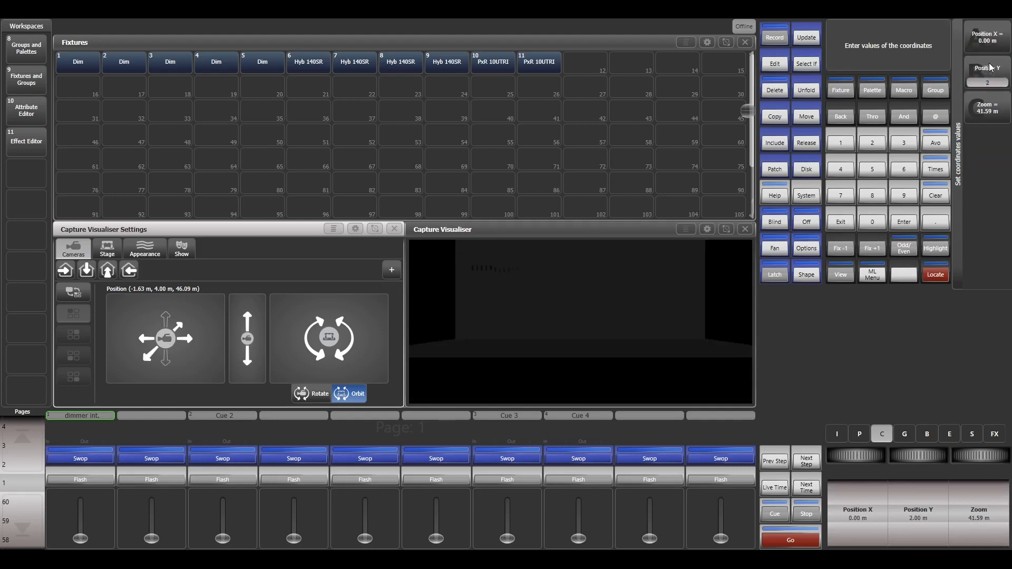
click(989, 120)
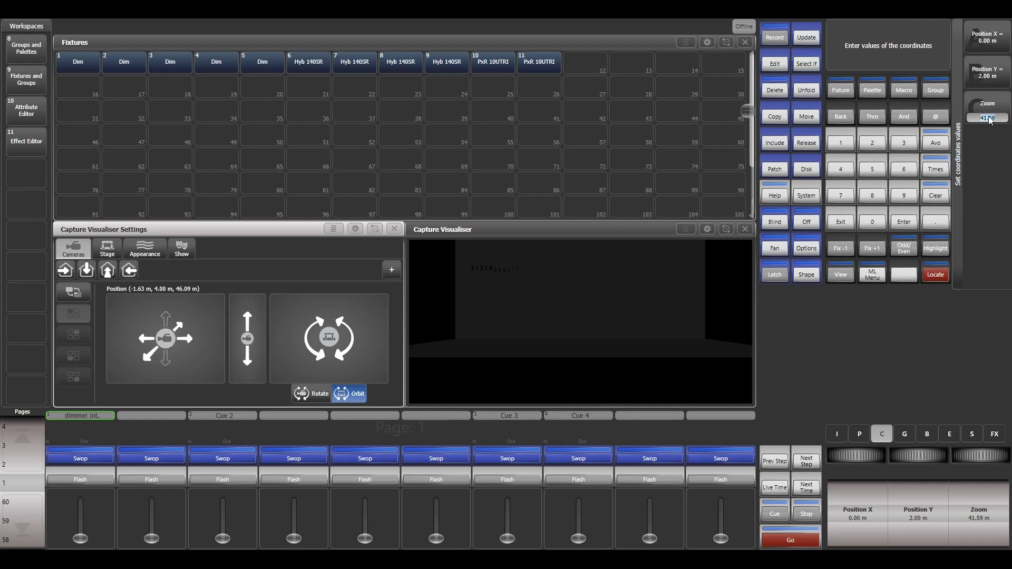
text(25)
key(Return)
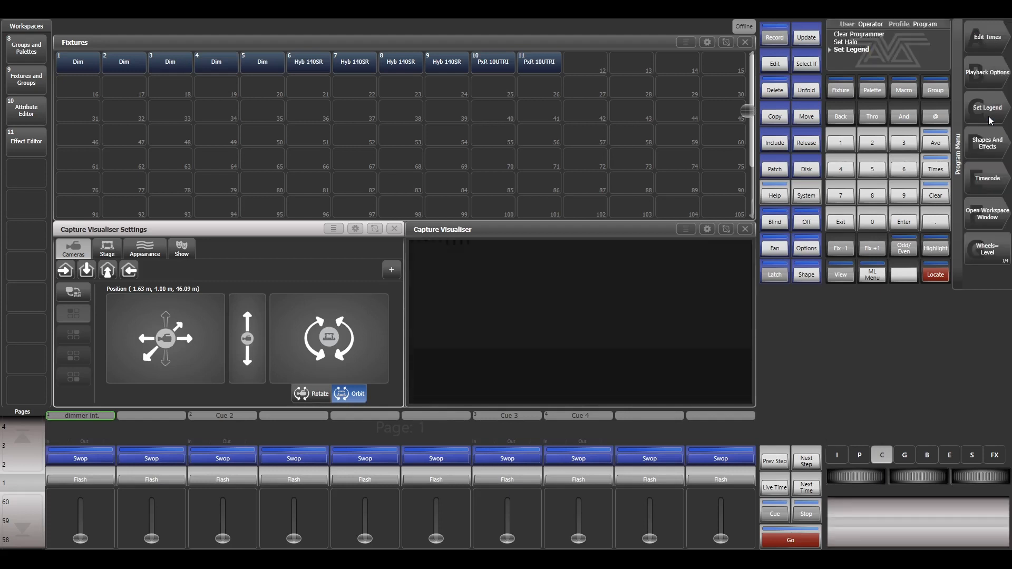
click(391, 270)
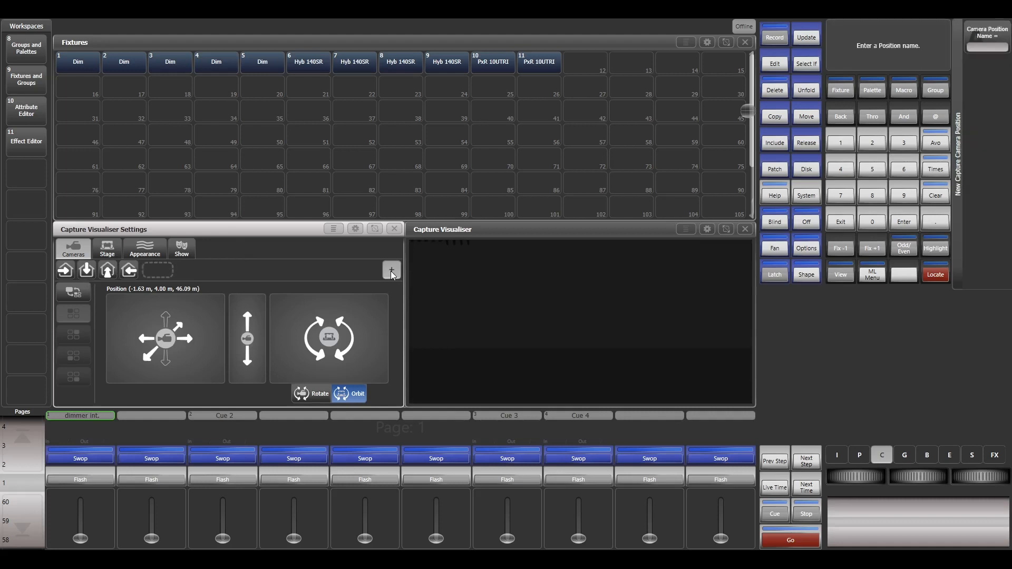
key(Return)
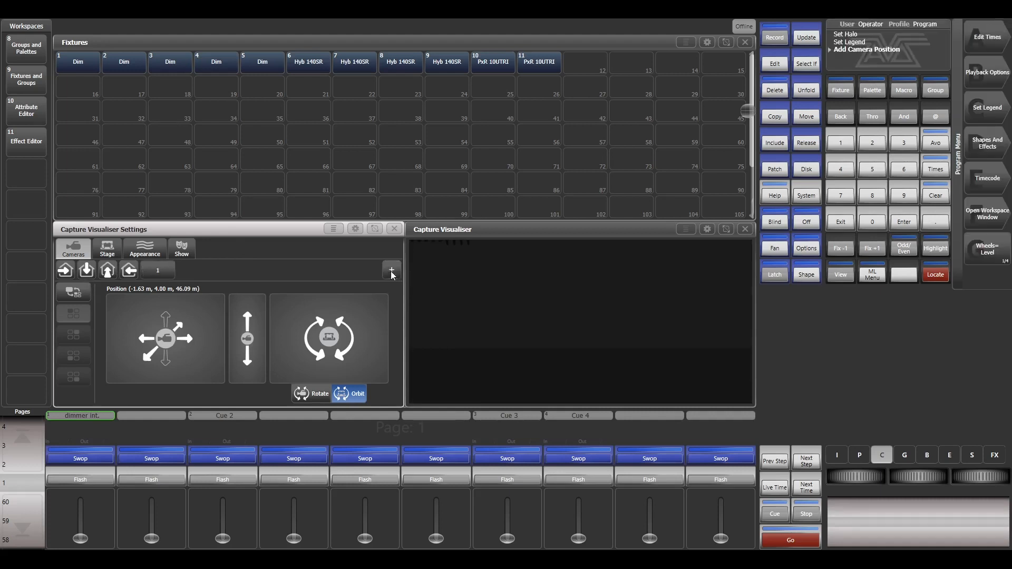
Step: Configure the visualiser's appearance with 100% ambient lighting, 40% smoke density and High rendering detail
click(129, 245)
click(130, 275)
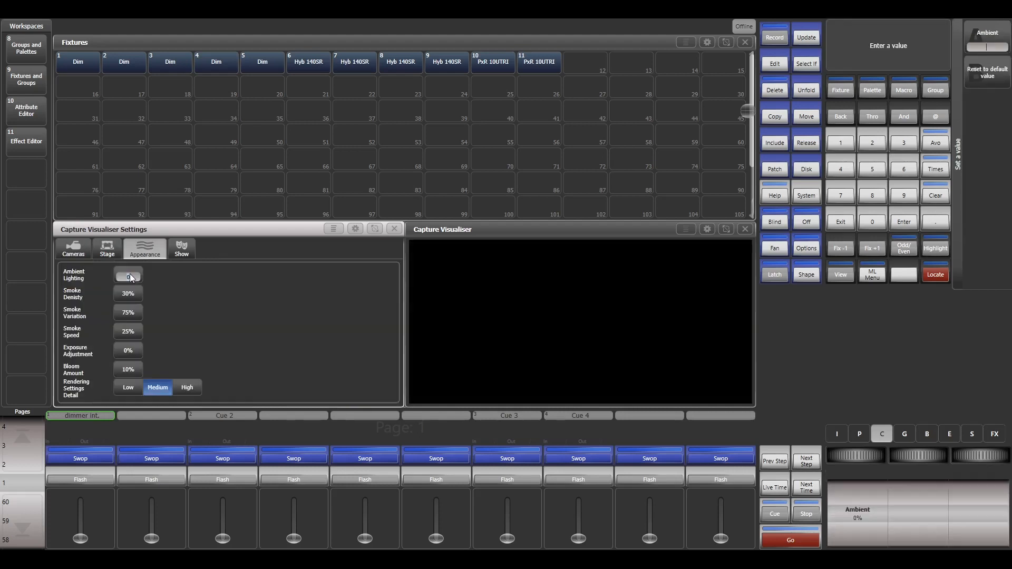
text(100)
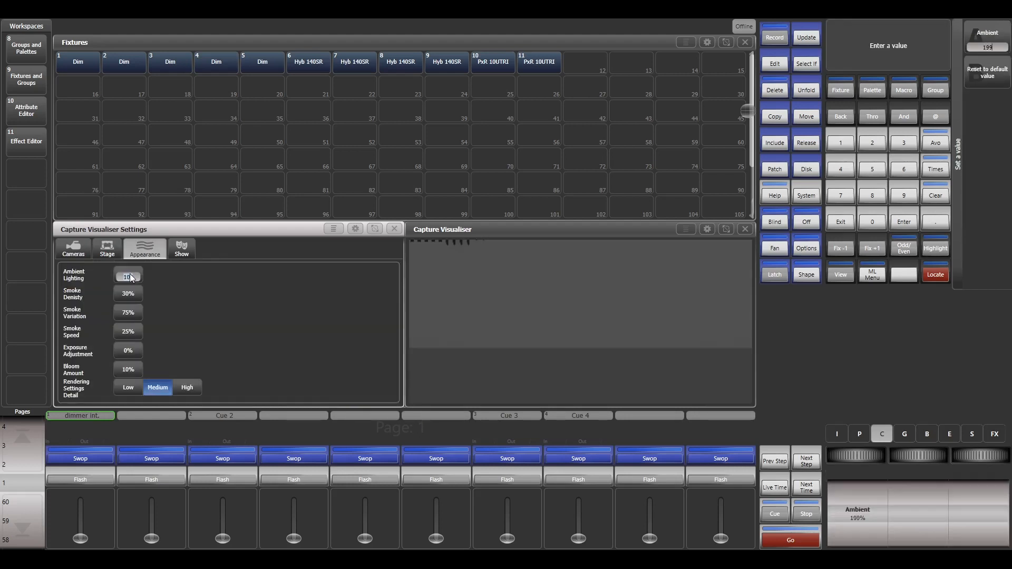
click(126, 295)
key(Return)
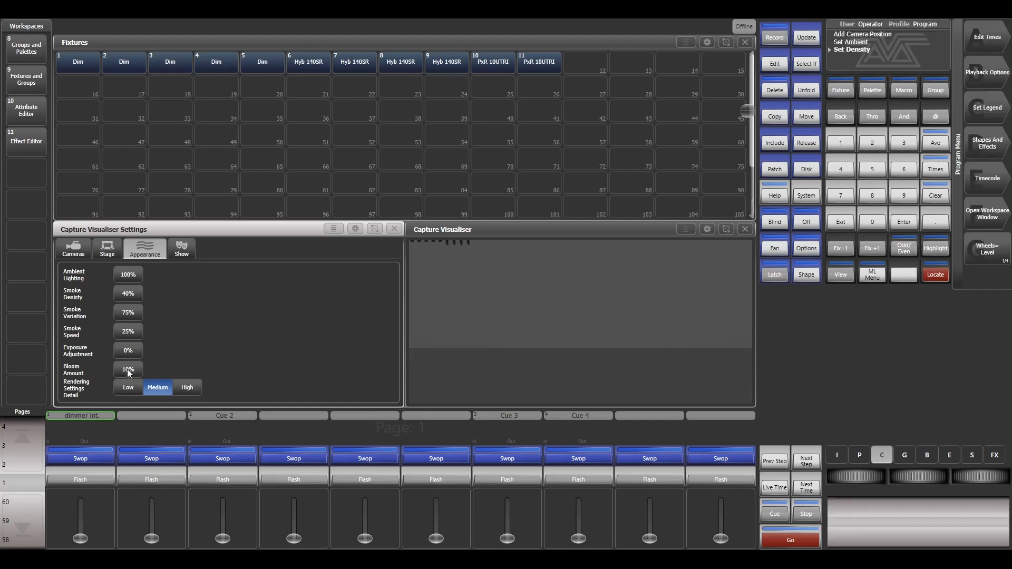
click(187, 388)
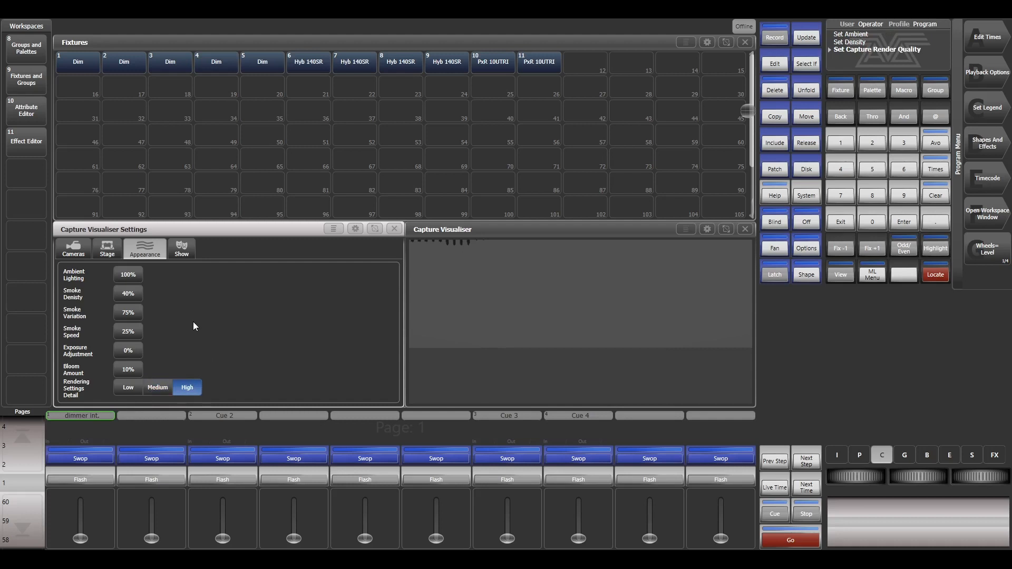
Step: Add a Box element to the visualiser's stage and select it for editing
click(107, 247)
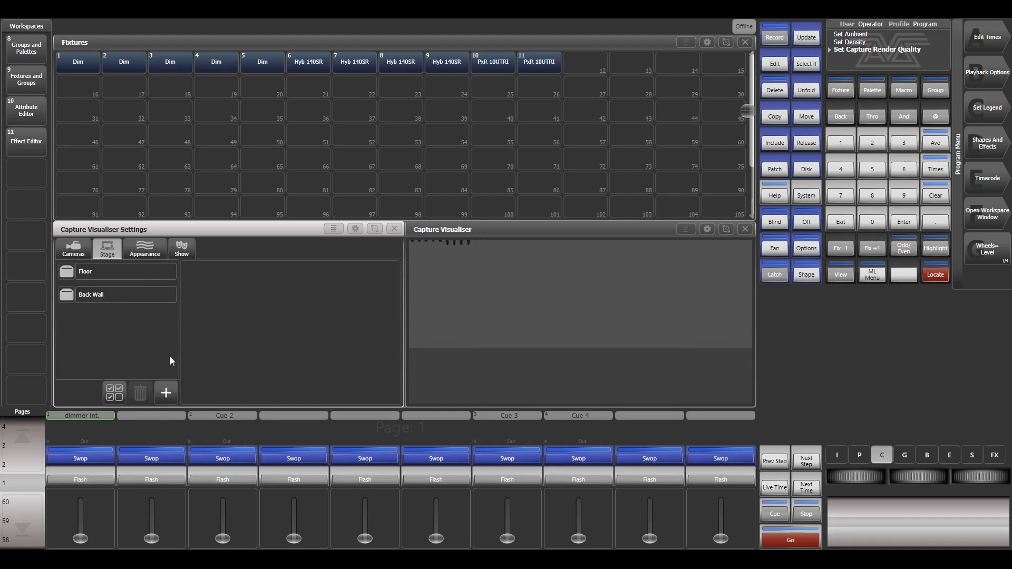
click(168, 392)
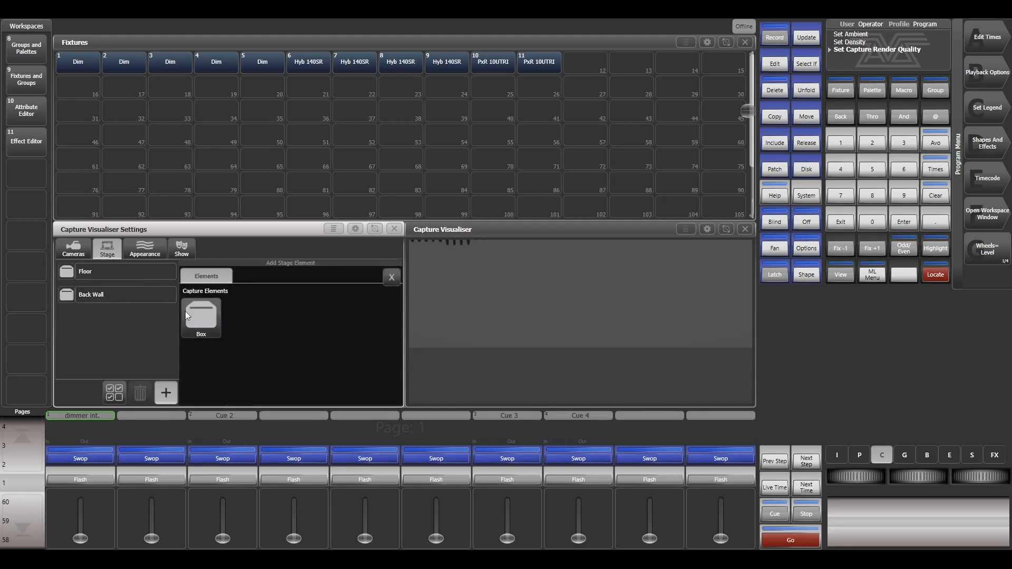
click(204, 315)
click(163, 317)
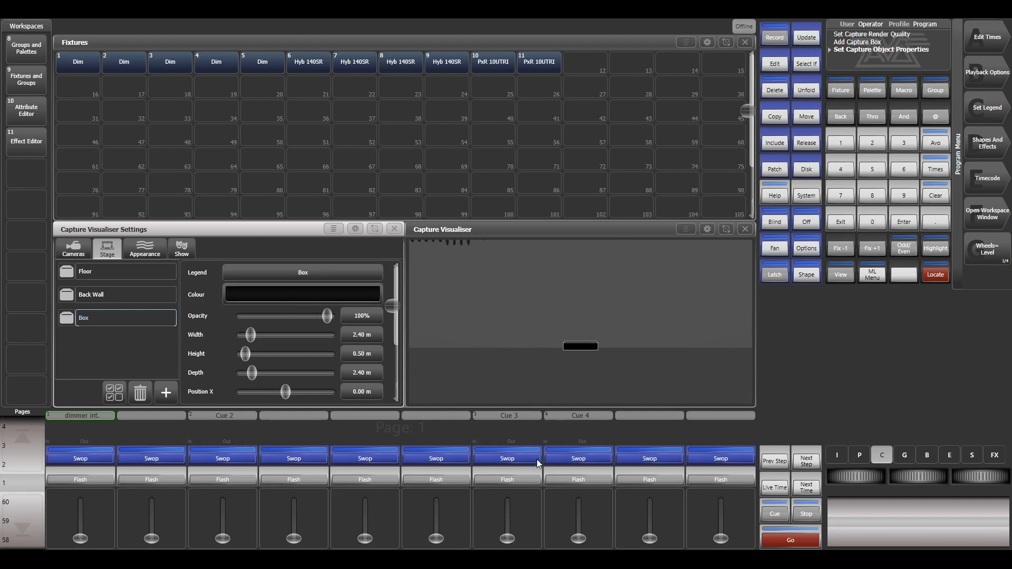
Step: Set the stage box's width and depth to 2 m each
click(264, 269)
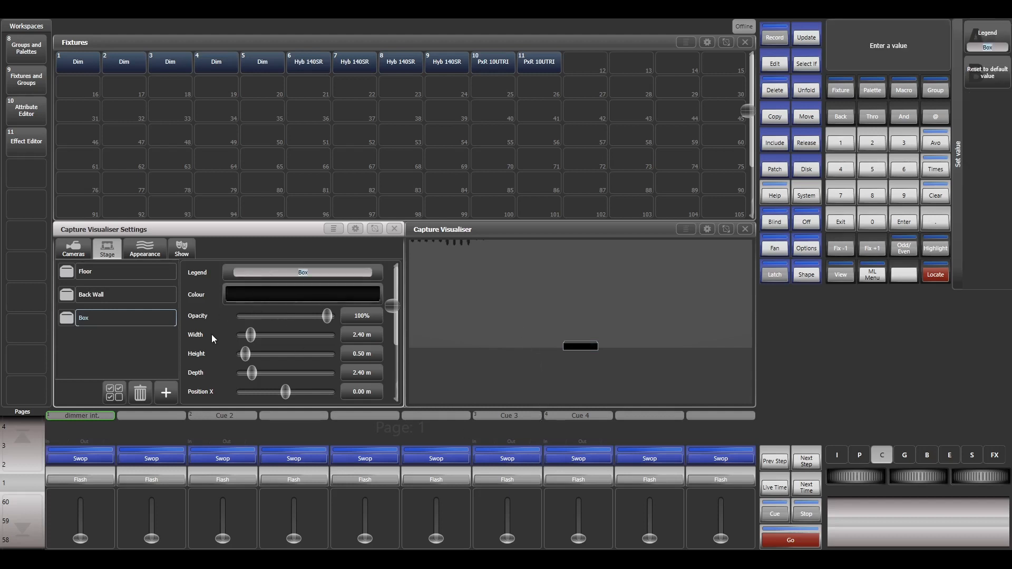
click(356, 334)
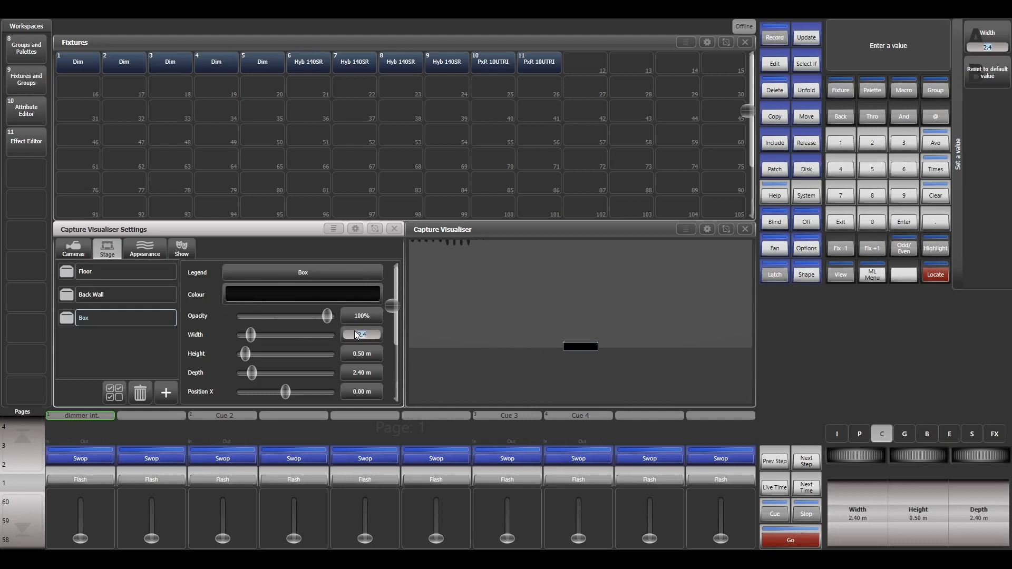
text(2)
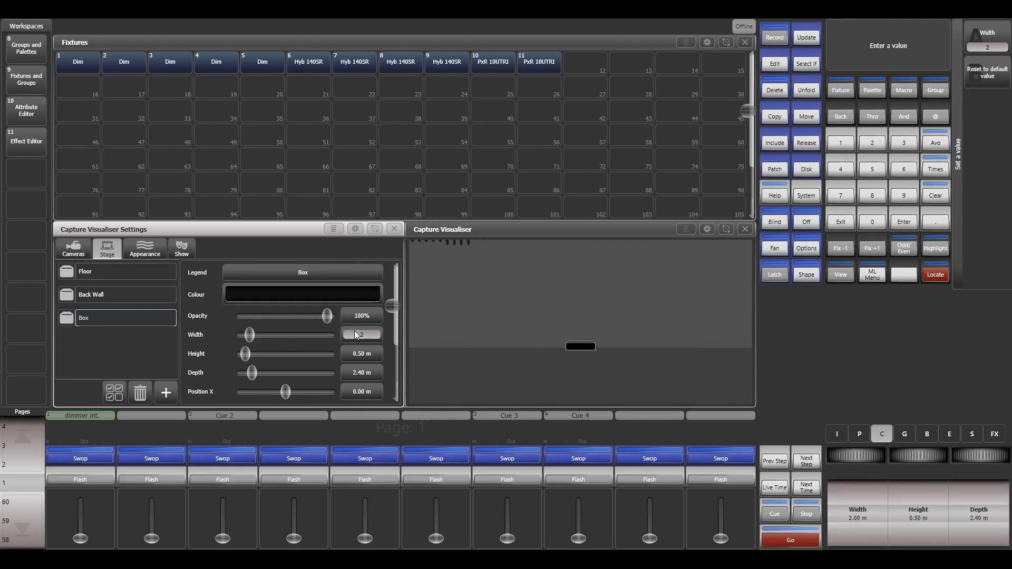
key(Return)
click(361, 372)
text(2)
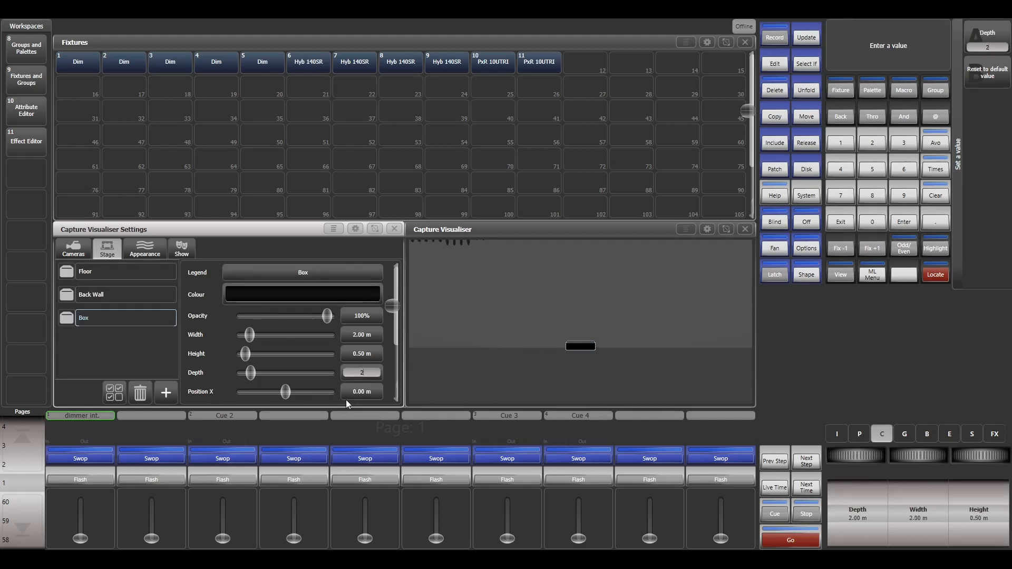
Step: Try shifting the stage box to about -4.56 m in Position X, and return it to 0 m
mouse_move(285, 392)
mouse_down()
mouse_move(299, 392)
mouse_move(274, 394)
mouse_up()
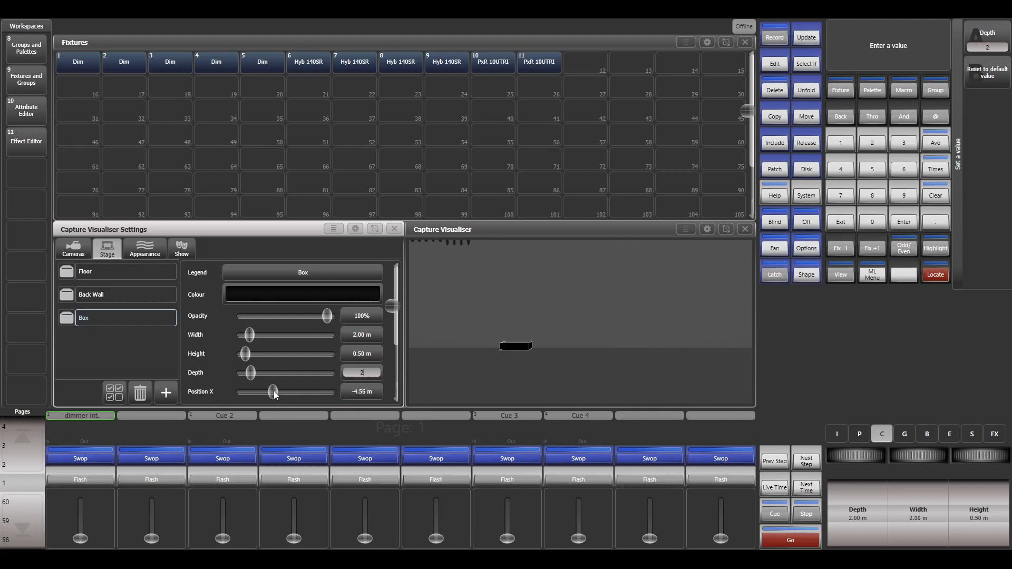
click(353, 391)
text(0)
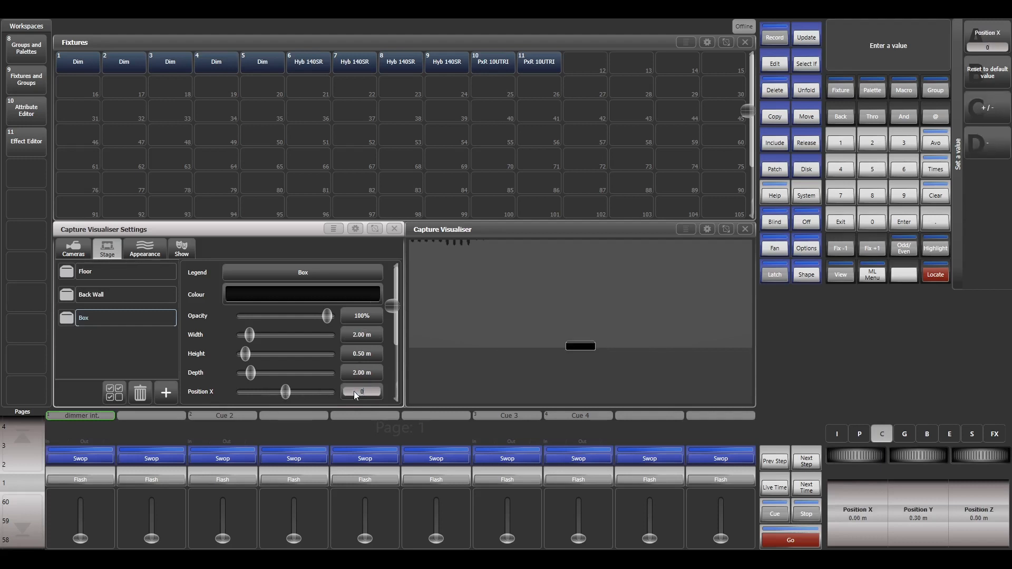
key(Return)
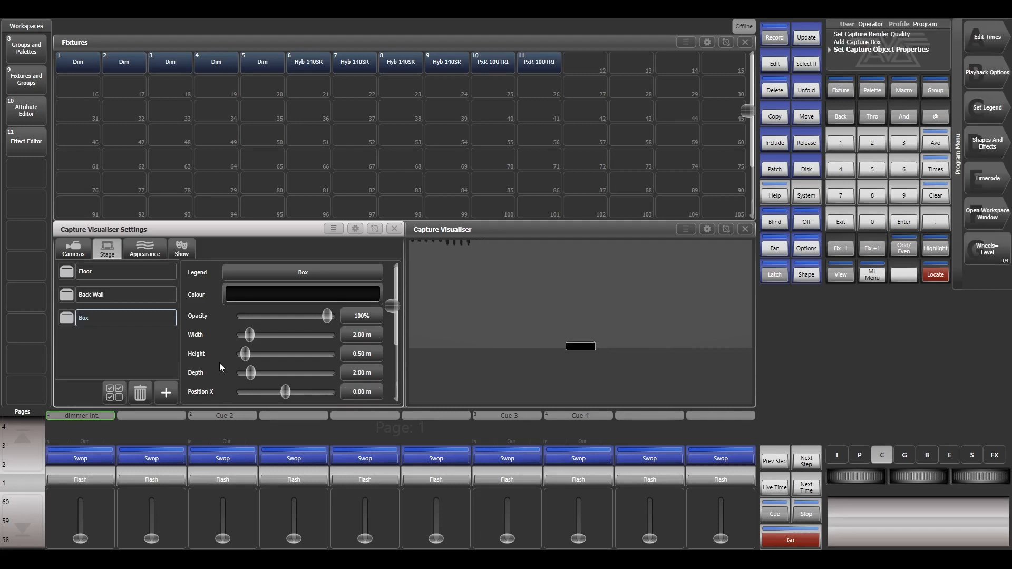
scroll(220, 363, down, 3)
scroll(219, 362, up, 3)
Step: Select fixtures 1 to 11 and switch the attribute wheels to Visualiser position control
drag(88, 64, 524, 56)
click(861, 453)
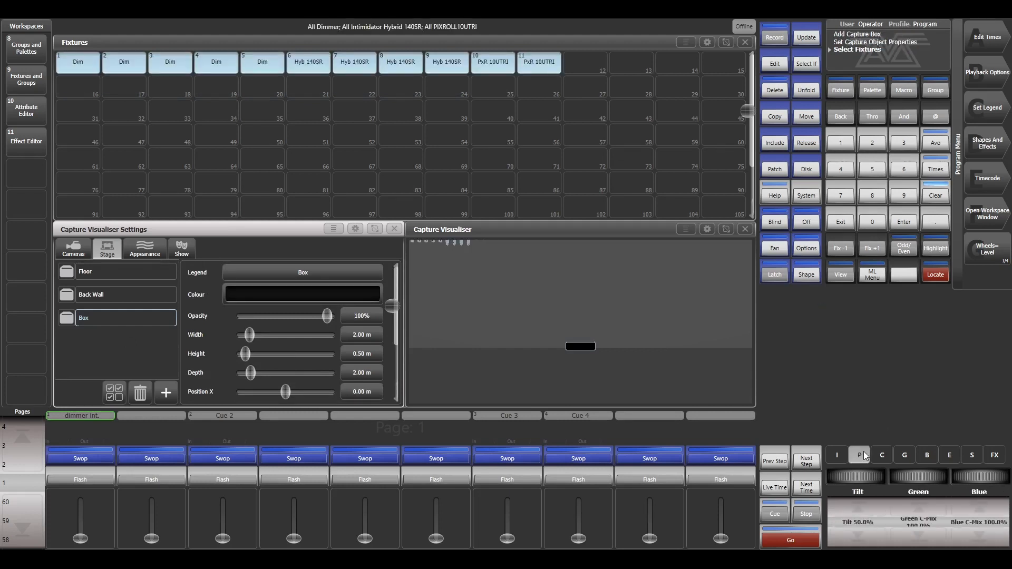
click(988, 252)
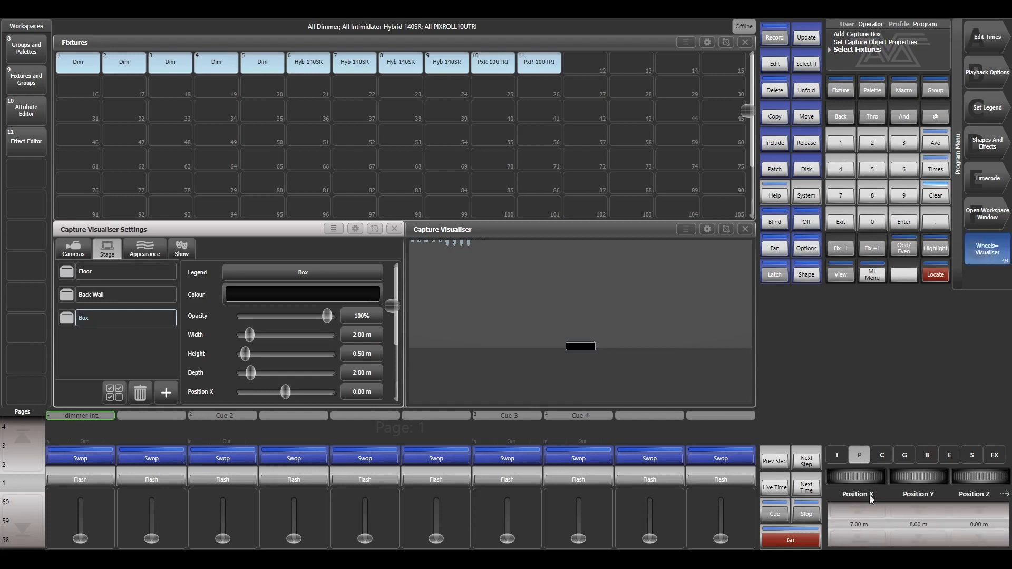
Step: Nudge the selected fixtures sideways in the visualiser to a Position X of 2 m
click(871, 508)
click(868, 508)
click(868, 508)
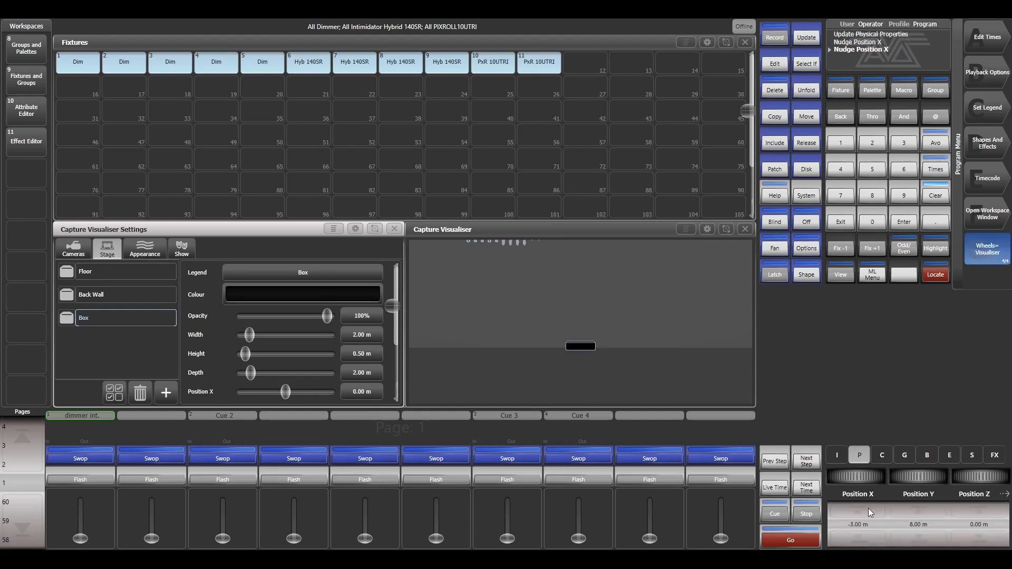
click(868, 508)
click(867, 508)
click(868, 508)
click(867, 508)
click(868, 508)
click(868, 508)
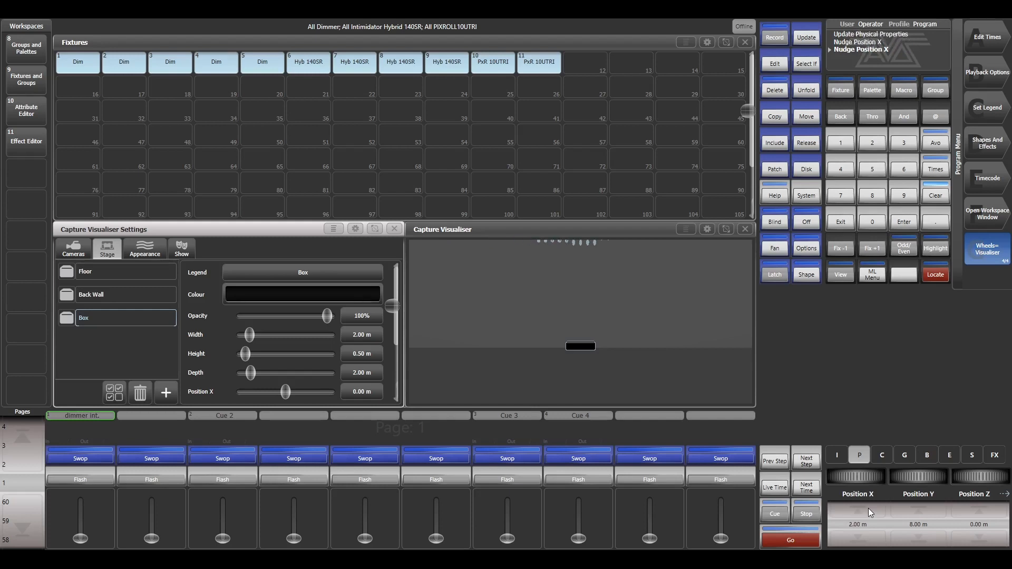
Step: Lower the selected fixtures to Position Y 5 m, and try a 2 m Position Z before returning it to 0 m
click(920, 536)
click(920, 536)
click(920, 537)
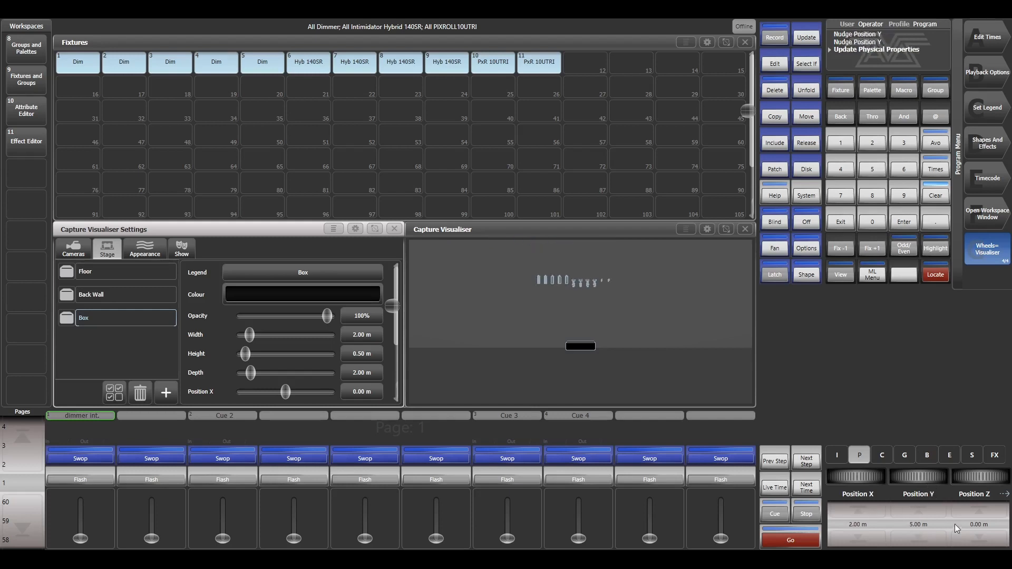
click(981, 514)
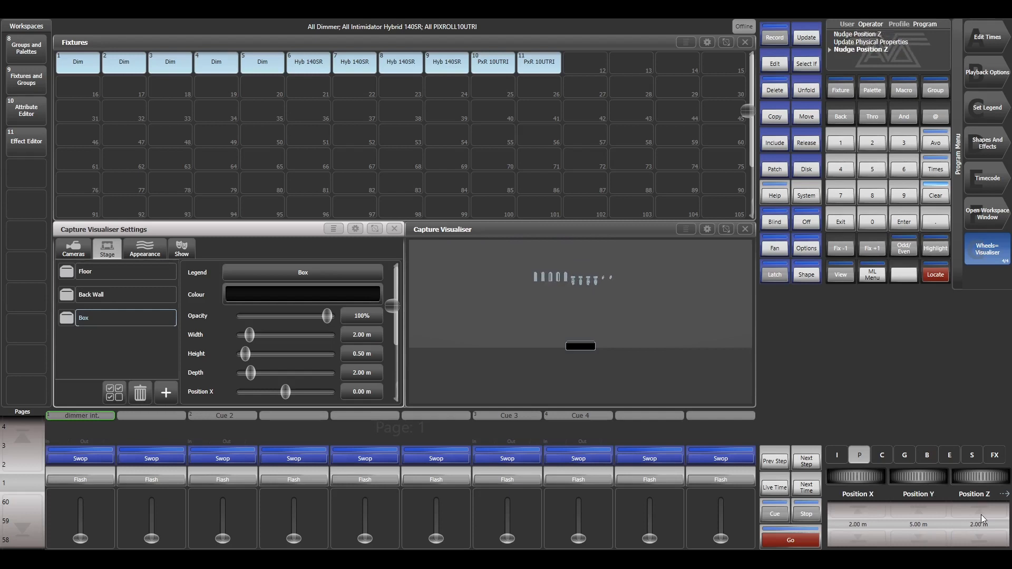
click(985, 536)
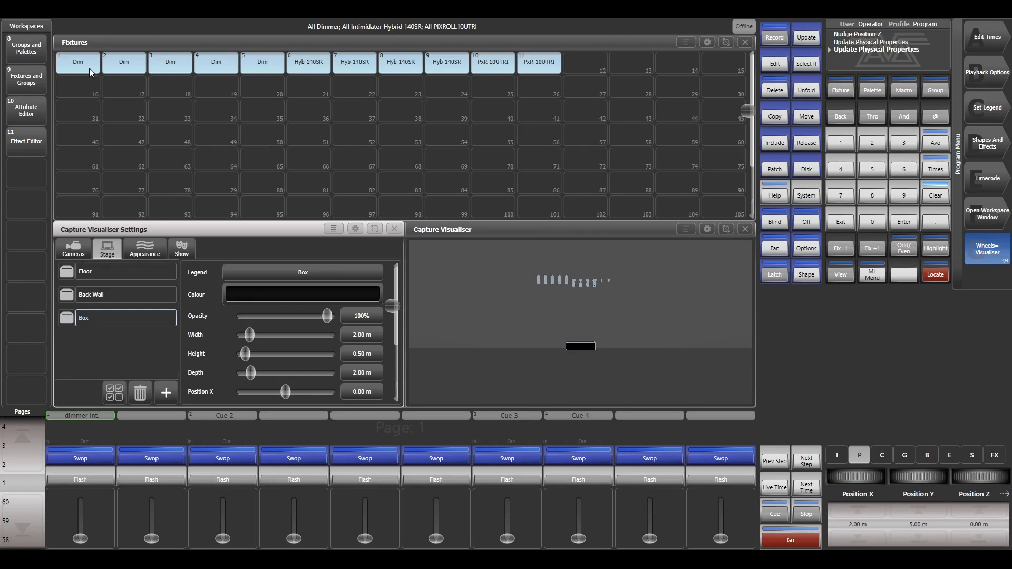
Step: Select dimmers 1 to 4 and set their visualiser Position X to 0 m
drag(89, 63, 215, 66)
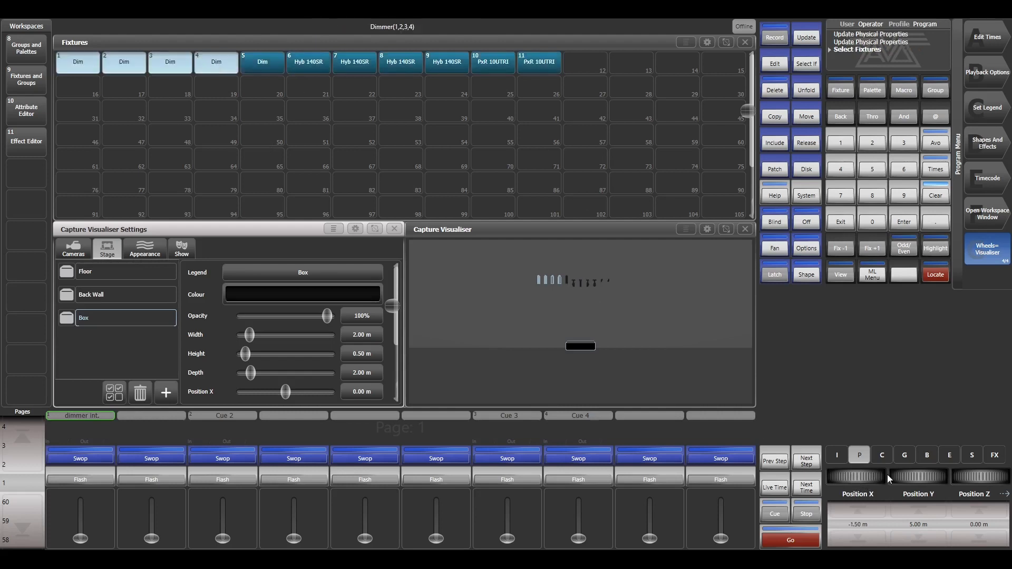
click(858, 527)
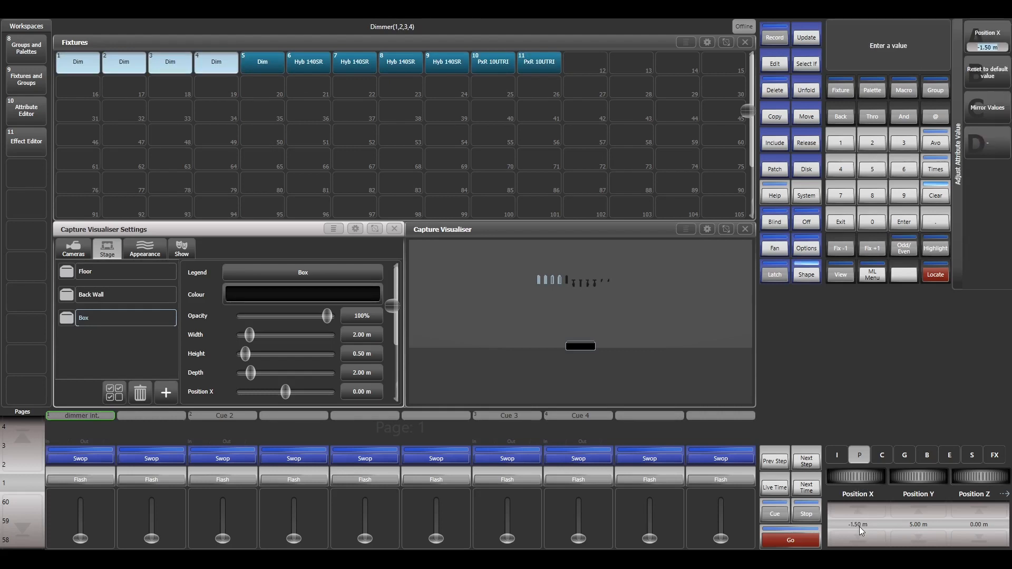
text(0)
key(Return)
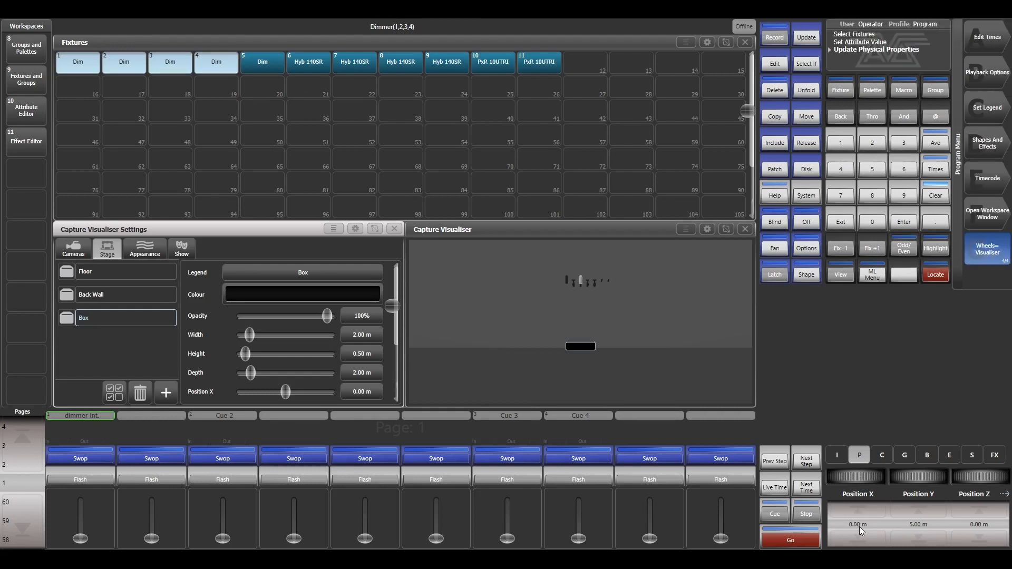
Step: Set Position X to 0 m for dimmer 5 and Hyb 140SR fixtures 6 to 9, and raise the hybrids to Position Y 6 m
click(277, 67)
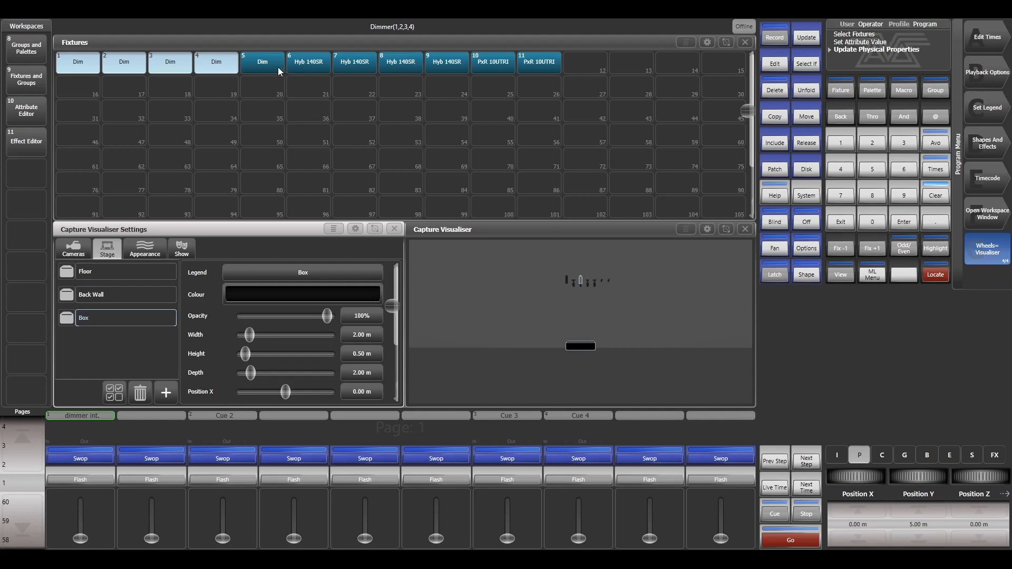
click(862, 509)
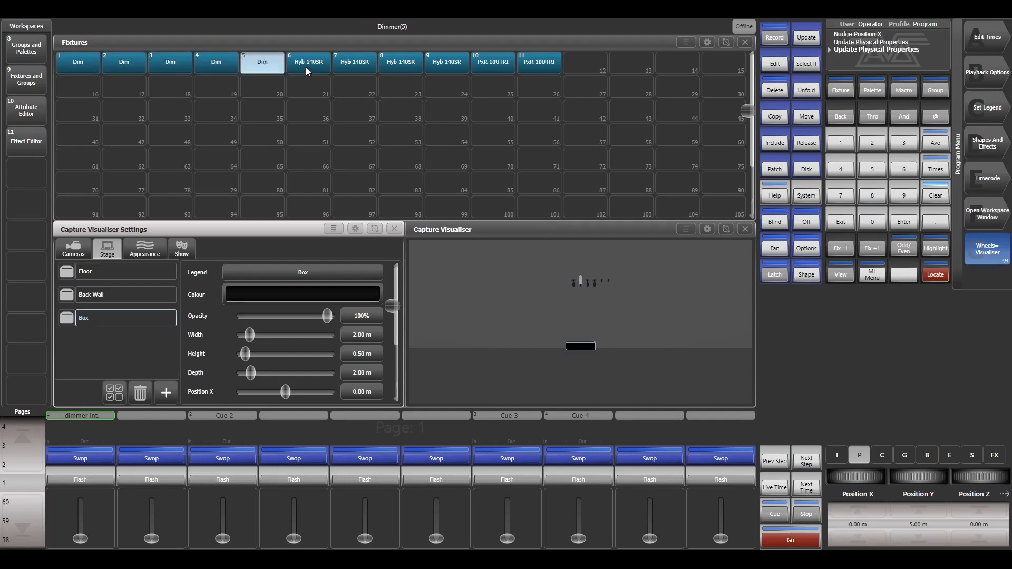
drag(305, 67, 451, 63)
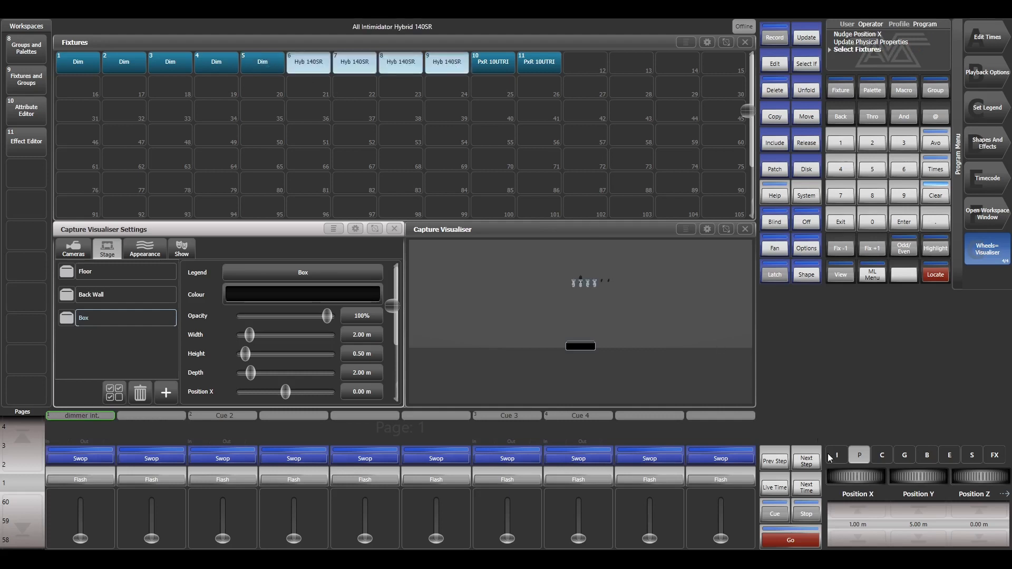
click(849, 523)
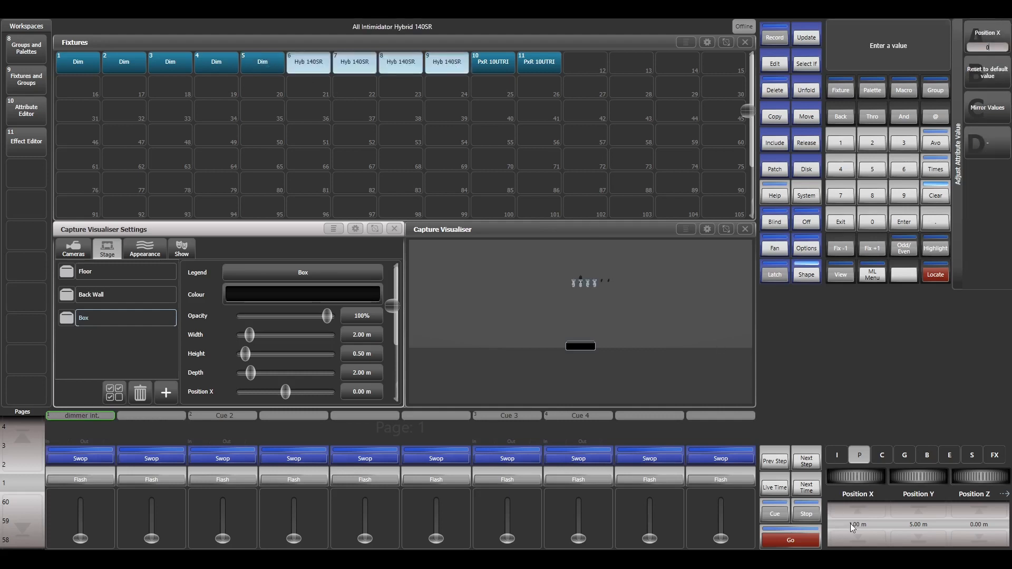
text(0)
key(Return)
click(913, 511)
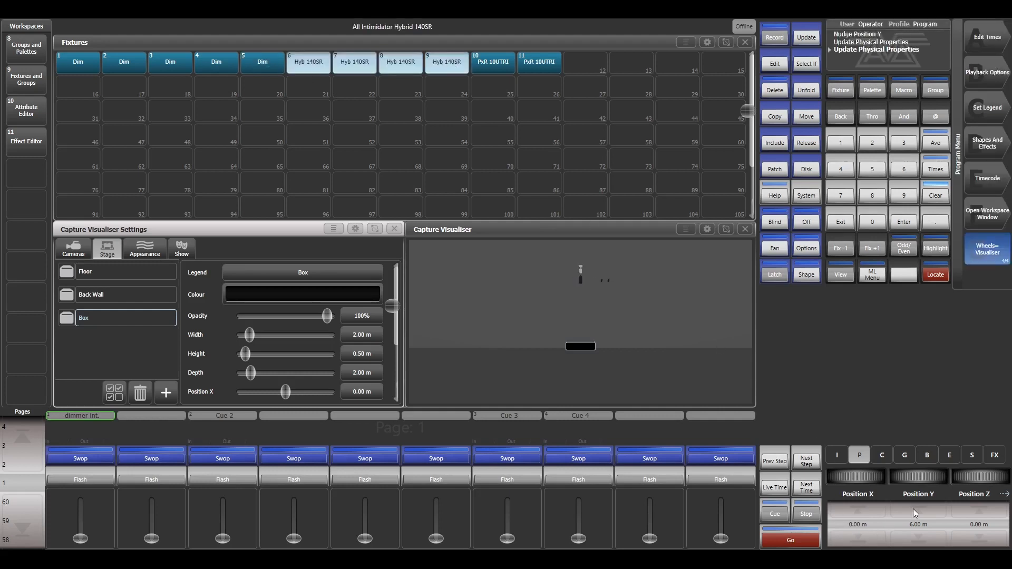
Step: Set PixRoll fixtures 10 and 11 to Position X 0 m and Position Y 7 m in the visualiser
click(508, 67)
drag(508, 68, 540, 65)
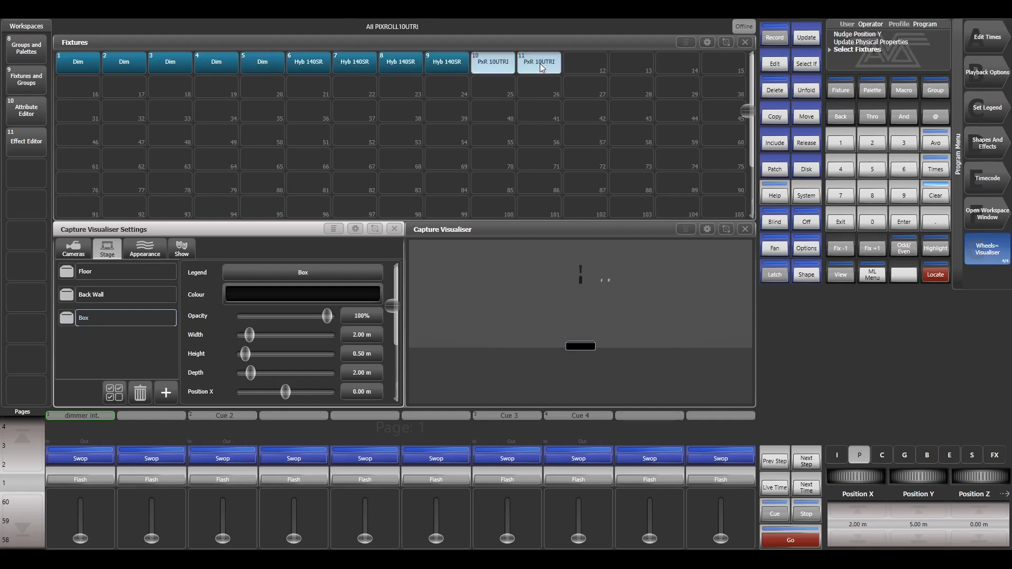
click(858, 523)
text(0)
key(Return)
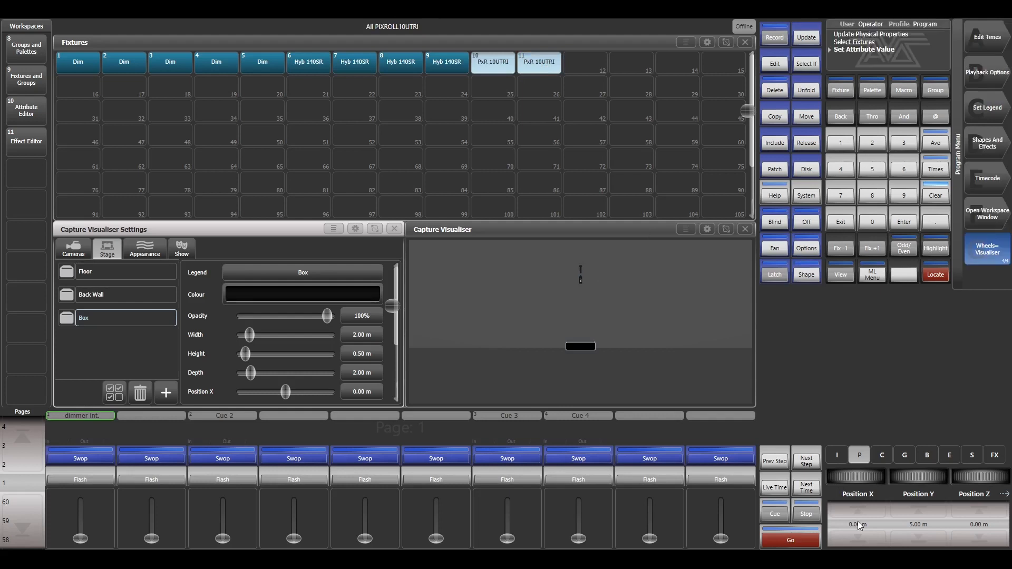
click(917, 511)
click(918, 510)
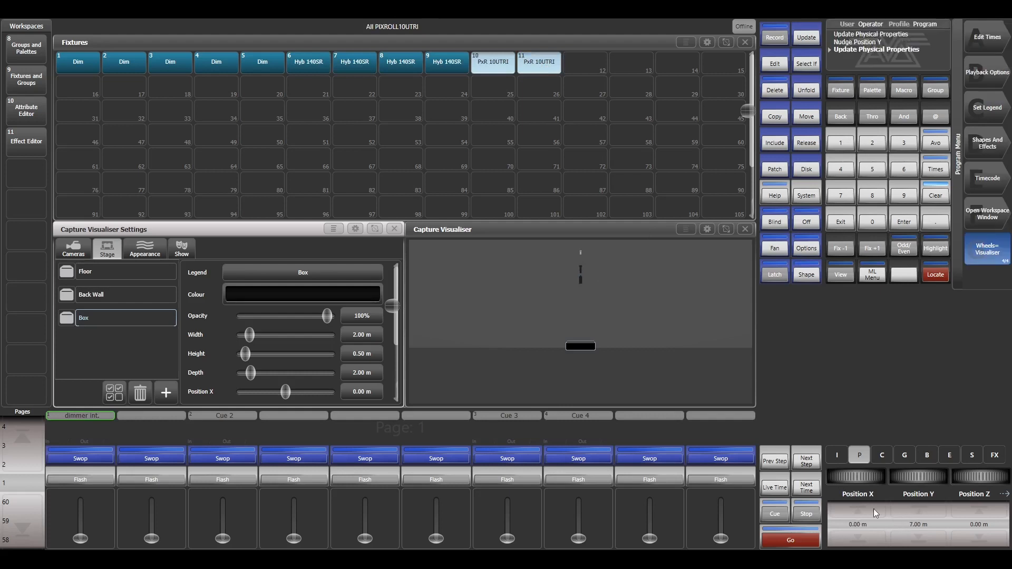
Step: Fan dimmers 1 to 5 evenly across the stage to a Position X spread of 2 m
drag(91, 63, 256, 64)
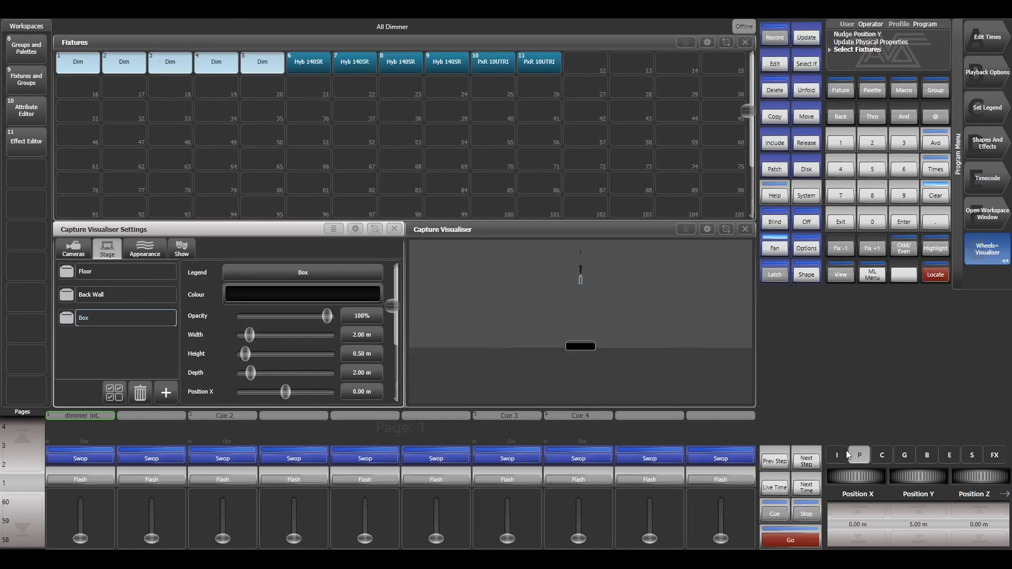
drag(862, 479, 887, 478)
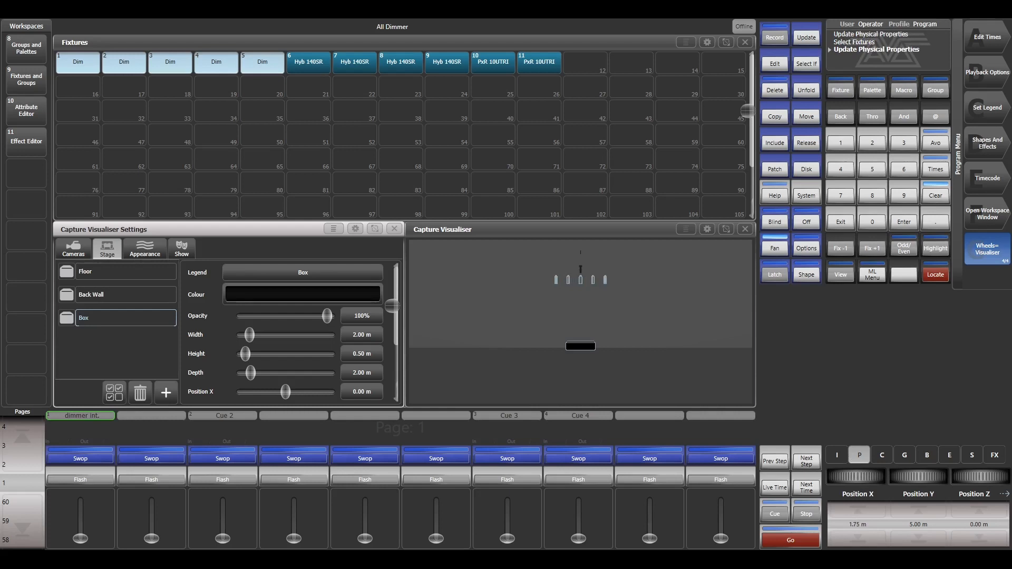
drag(856, 477, 860, 477)
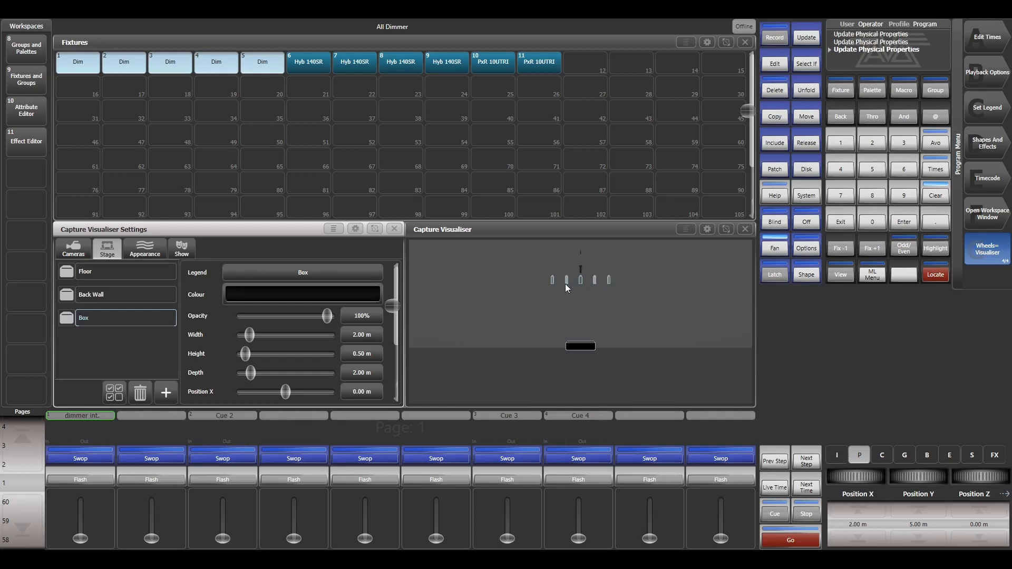
Step: Fan Hyb 140SR fixtures 6 to 9 across the stage to a Position X spread of about 2.95 m
drag(305, 69, 431, 65)
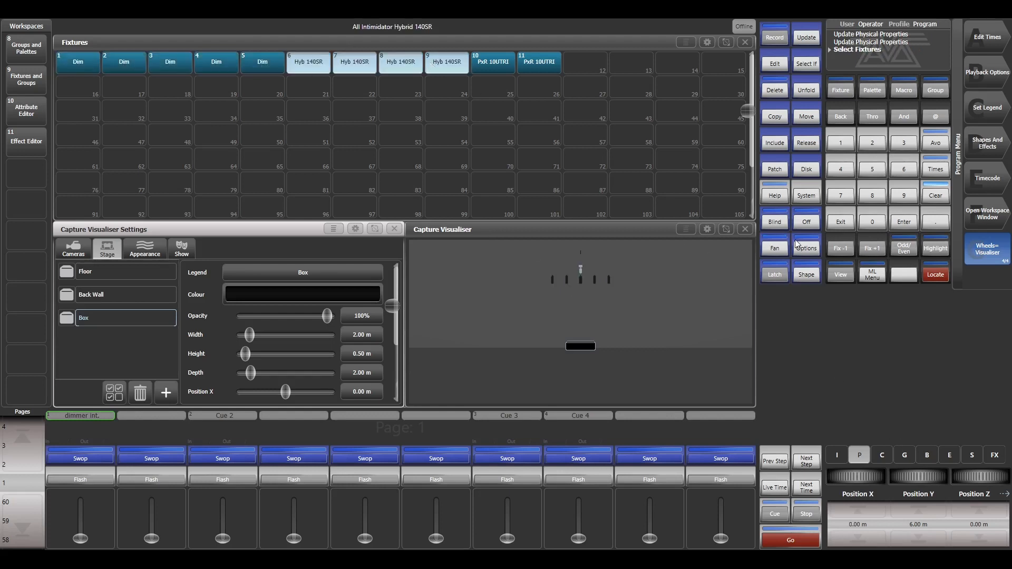
click(775, 246)
drag(862, 478, 890, 477)
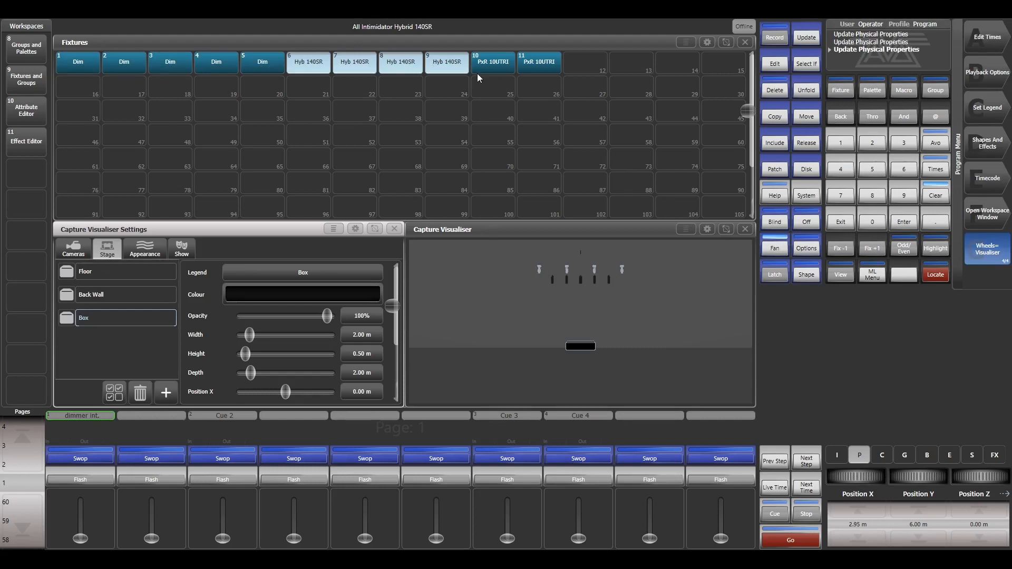
Step: Fan PixRoll fixtures 10 and 11 apart to a Position X spread of about 0.90 m
drag(484, 67, 544, 64)
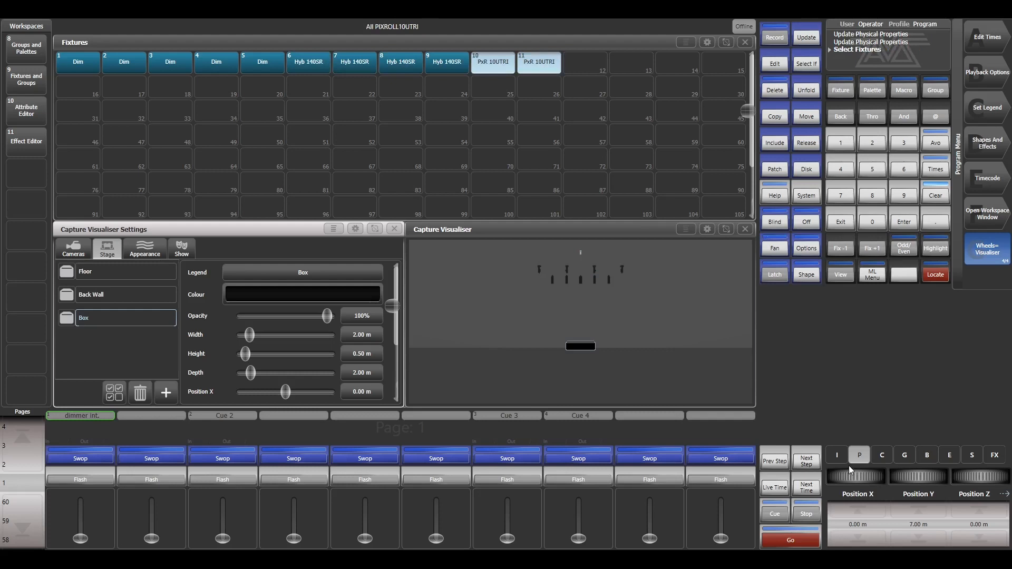
click(763, 251)
mouse_move(862, 476)
mouse_down()
mouse_move(874, 477)
mouse_move(865, 475)
mouse_up()
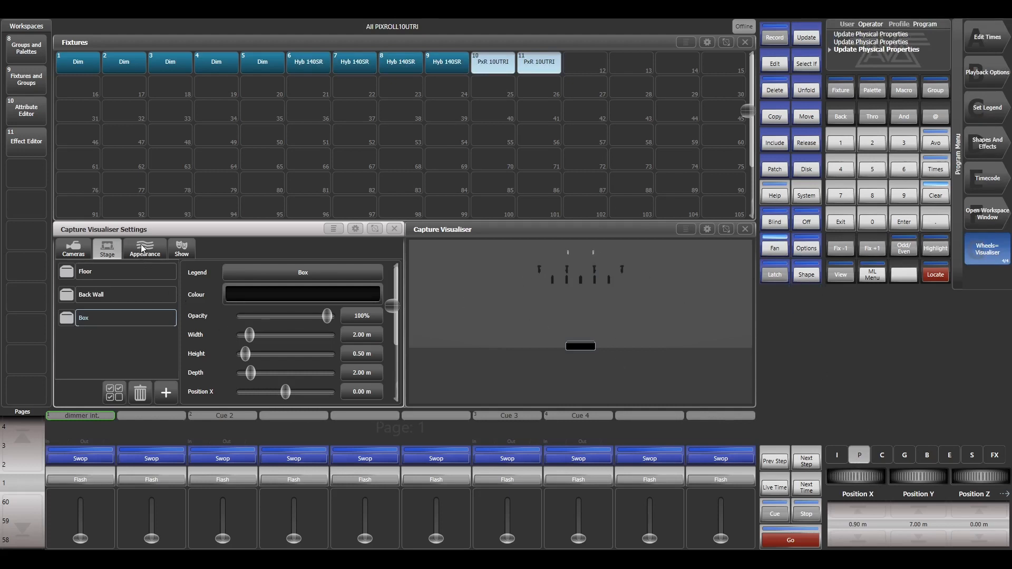
Step: Set the visualiser camera's Zoom coordinate to 15 m
click(77, 250)
click(166, 343)
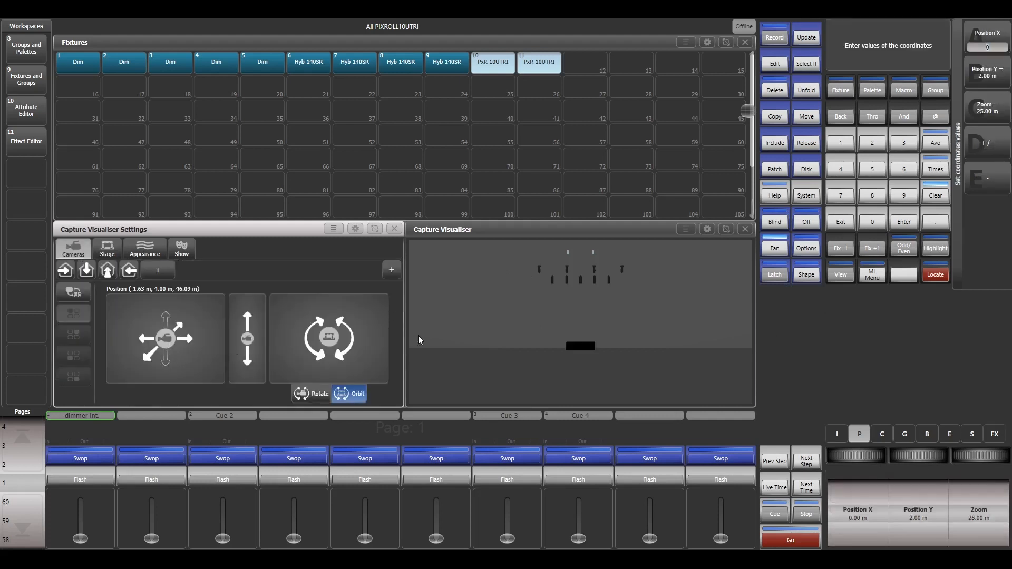
click(973, 108)
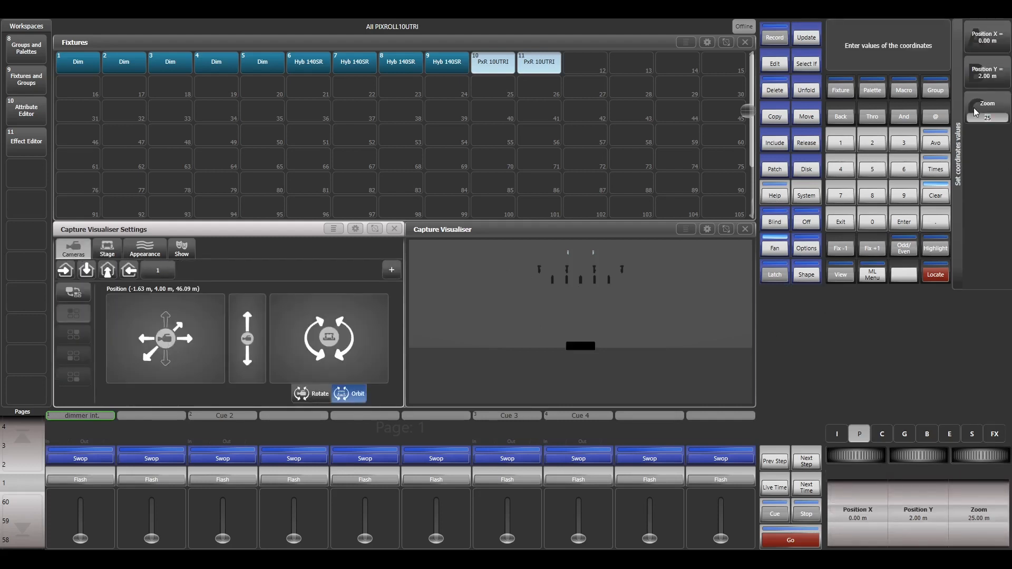
text(15)
key(Return)
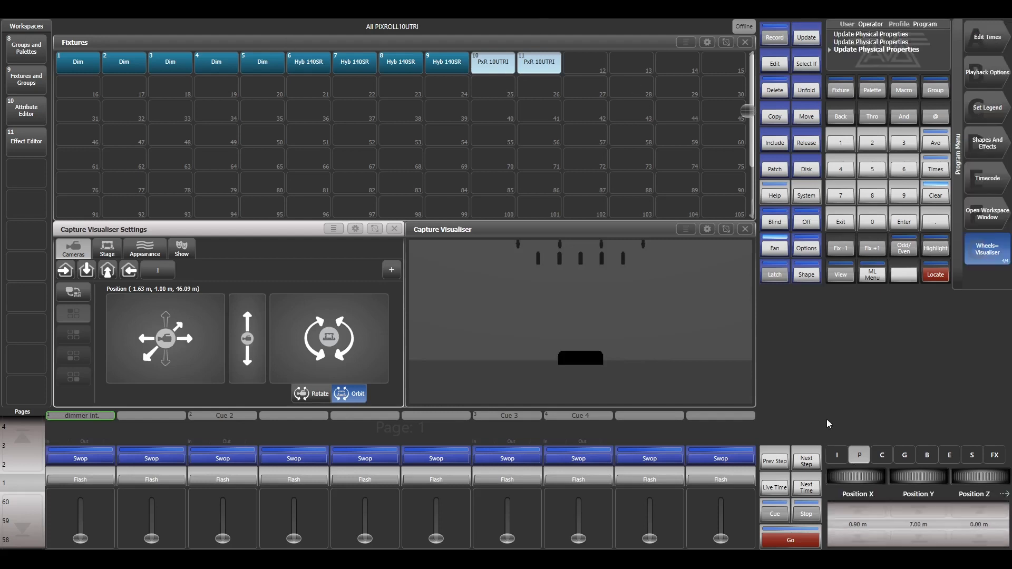
Step: Lower PixRoll fixtures 10 and 11 to Position Y 3 m
click(914, 540)
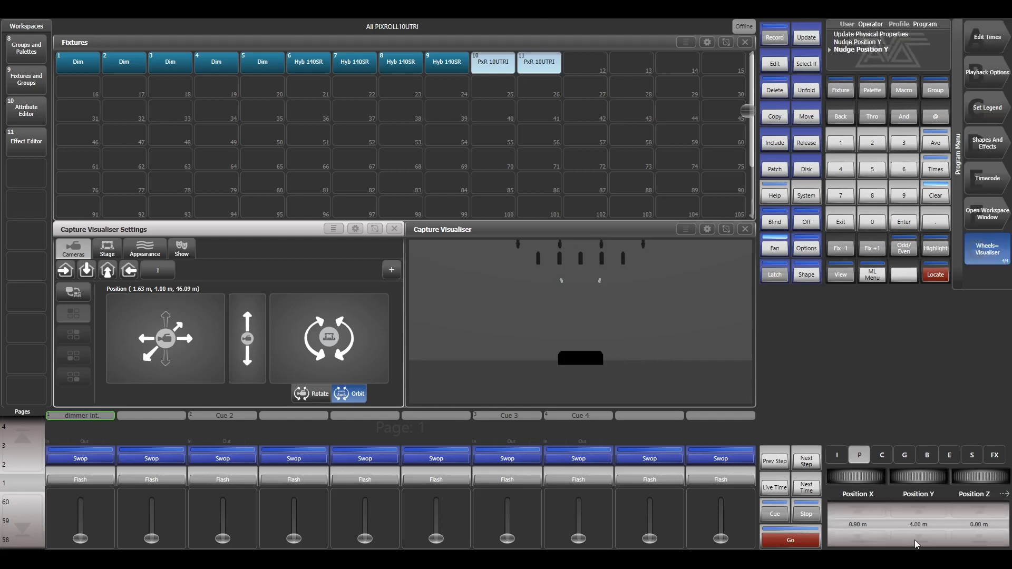
click(915, 540)
click(914, 539)
click(915, 539)
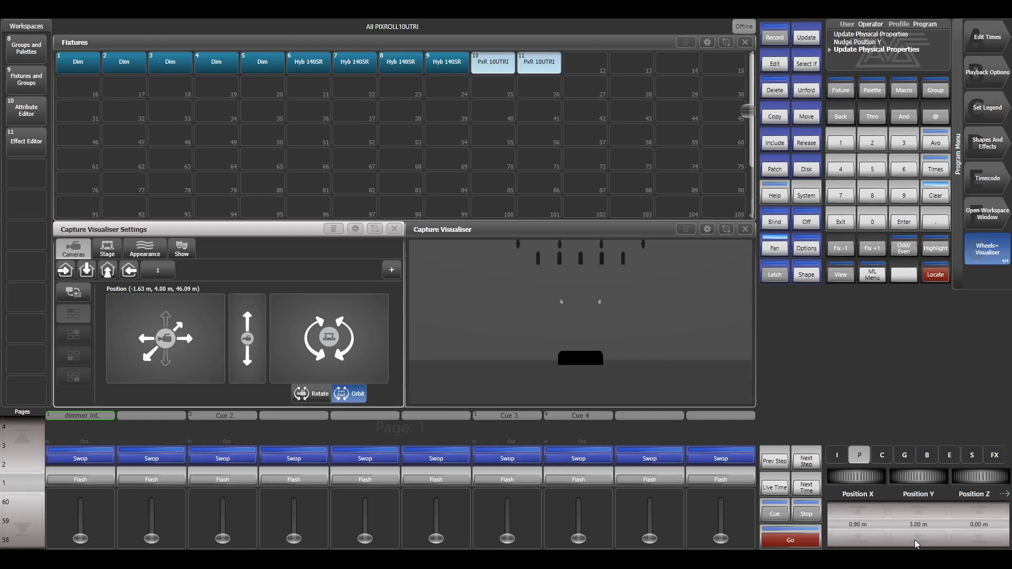
Step: Stand PixRoll fixtures 10 and 11 upright with Orientation X 270°, trying out Orientation Y and Z angles as well
click(861, 456)
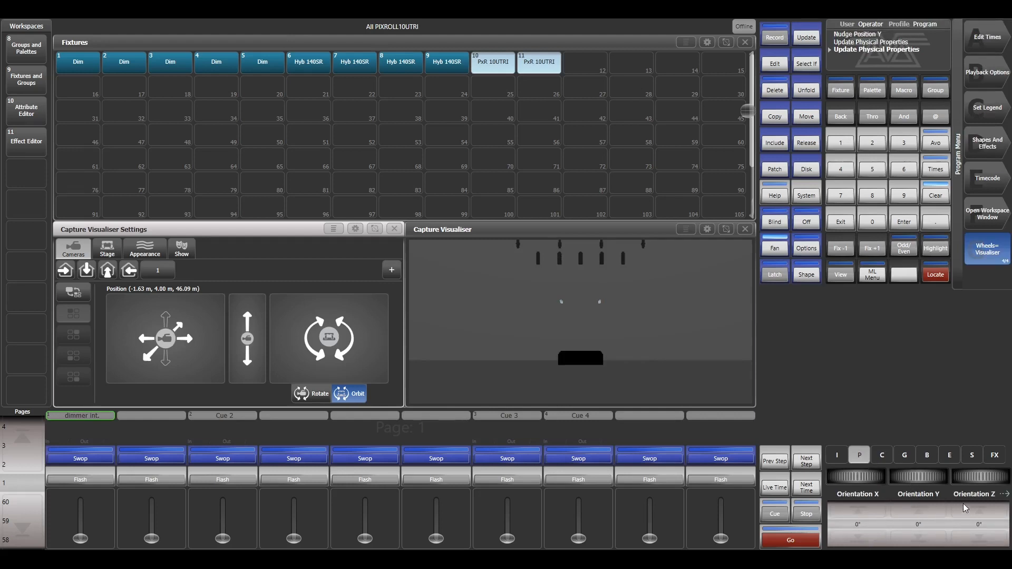
click(980, 538)
click(982, 509)
click(862, 533)
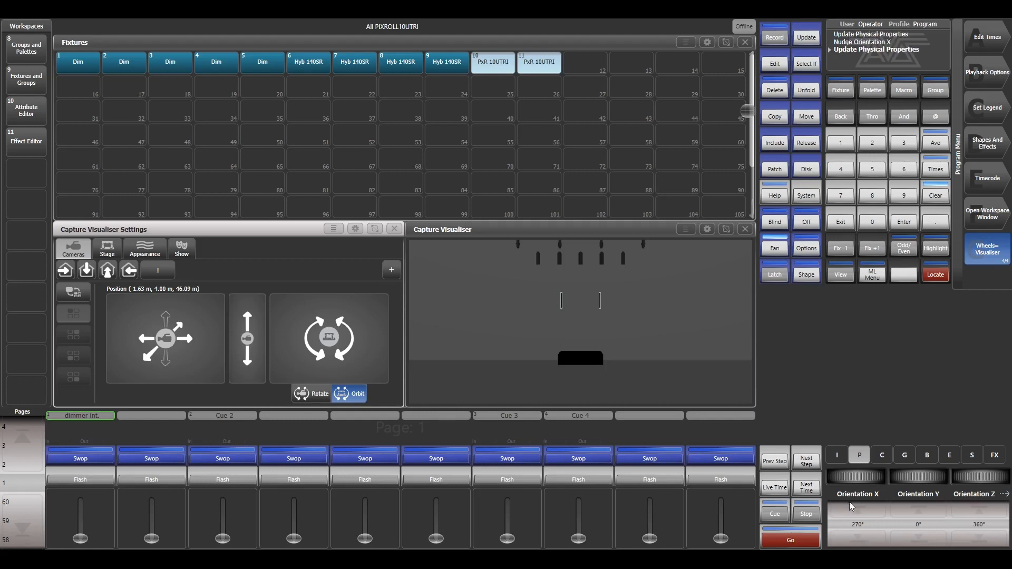
click(912, 508)
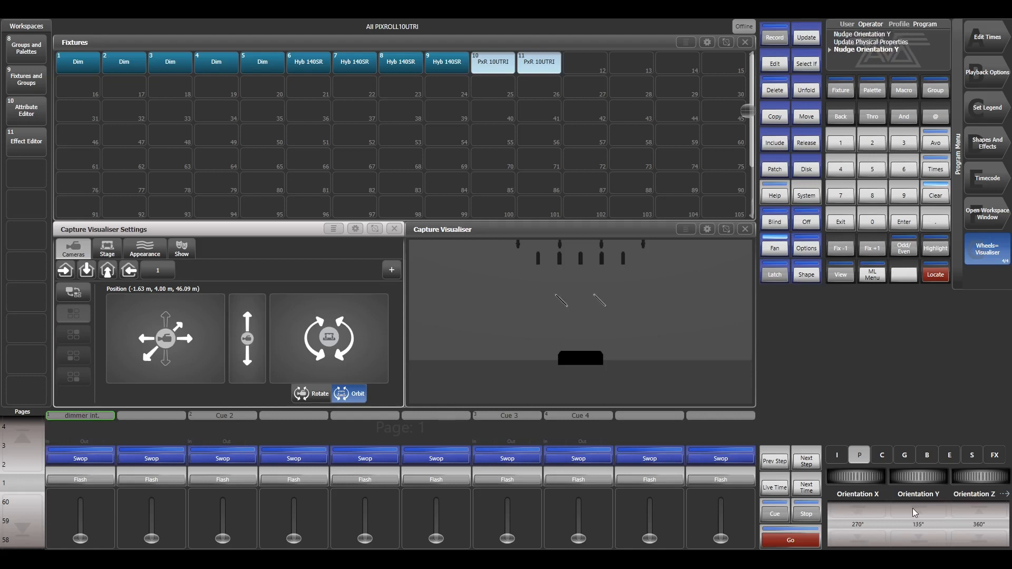
click(921, 537)
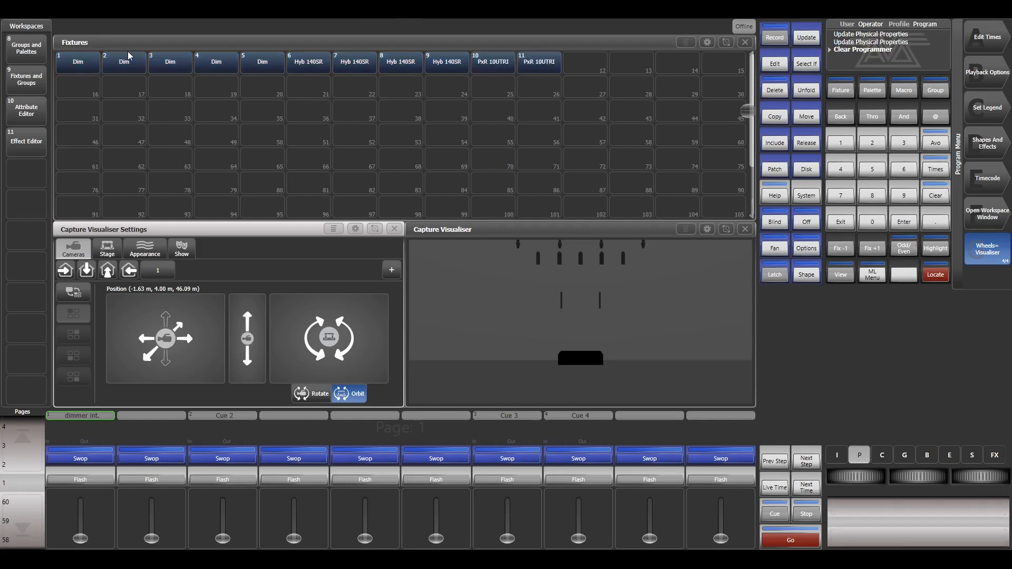
Step: Select dimmers 1 to 5 without fanning and tilt them to Orientation X 315°, leaving Orientation Y and Z at 0°
drag(88, 63, 250, 67)
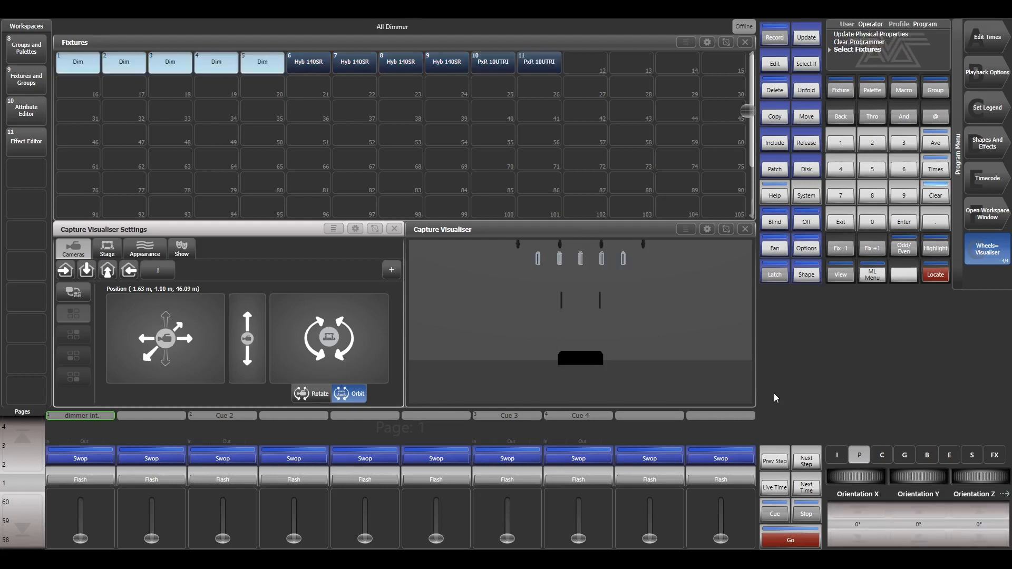
click(775, 248)
click(985, 506)
click(981, 538)
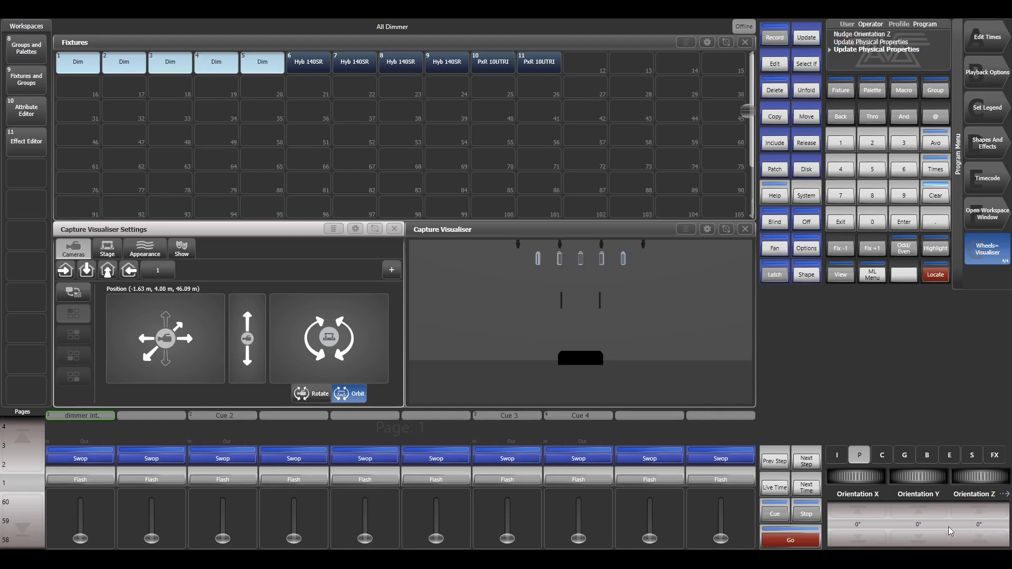
click(920, 533)
click(878, 509)
click(867, 533)
click(867, 534)
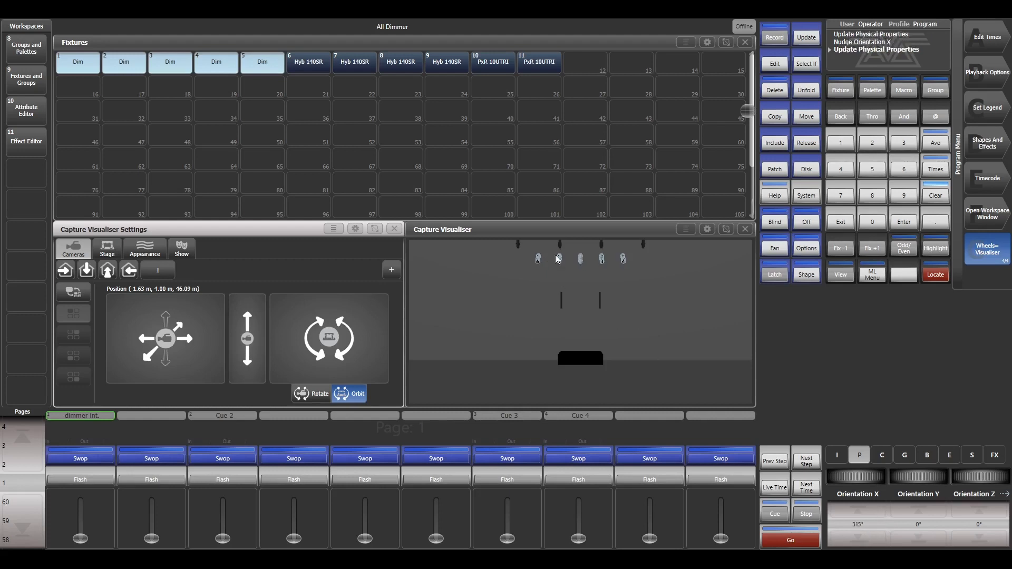
Step: Fan the Orientation Z of dimmers 1 to 5 to about 31°, checking their beams with the dimmer int. playback
click(95, 476)
click(95, 476)
click(775, 248)
mouse_move(979, 477)
mouse_down()
mouse_move(997, 477)
mouse_move(981, 477)
mouse_up()
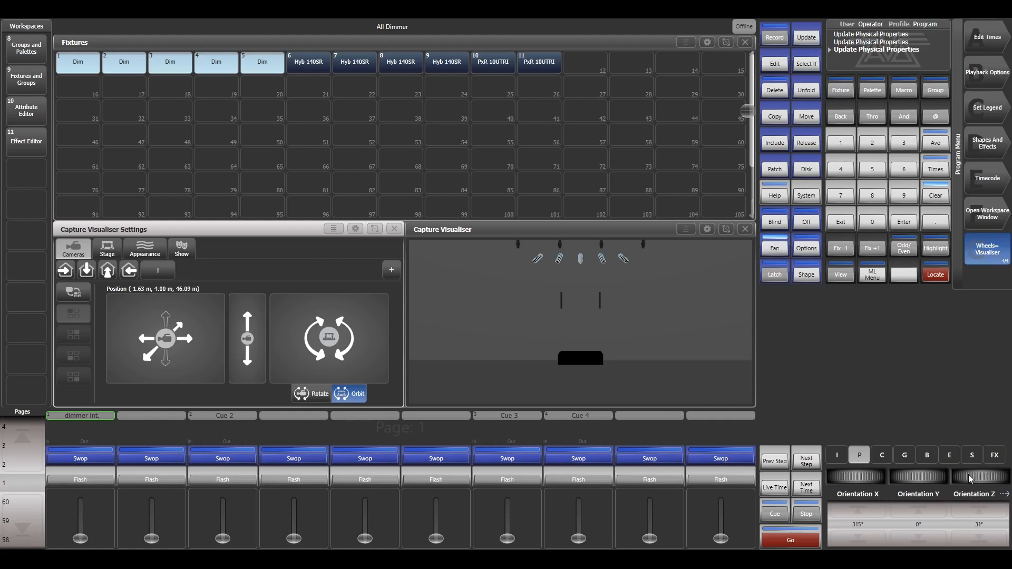
click(80, 476)
Step: Set the visualiser's ambient lighting to 10%
click(142, 252)
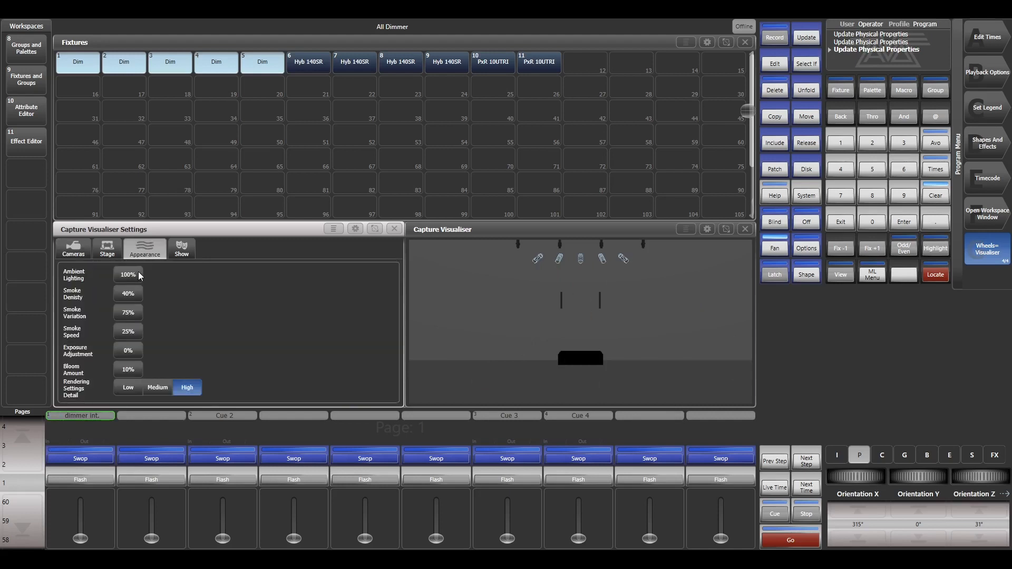
click(138, 272)
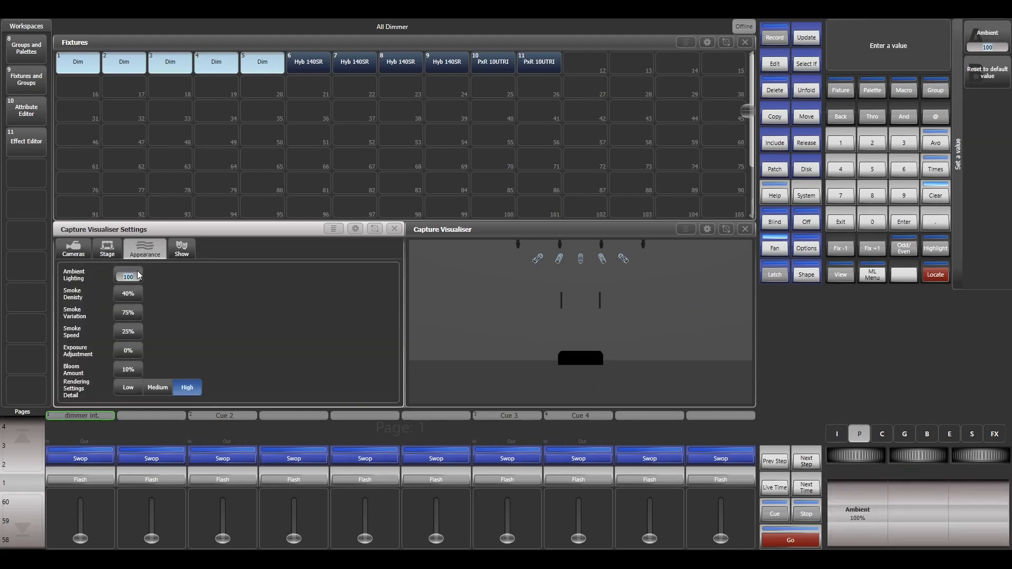
text(10)
key(Return)
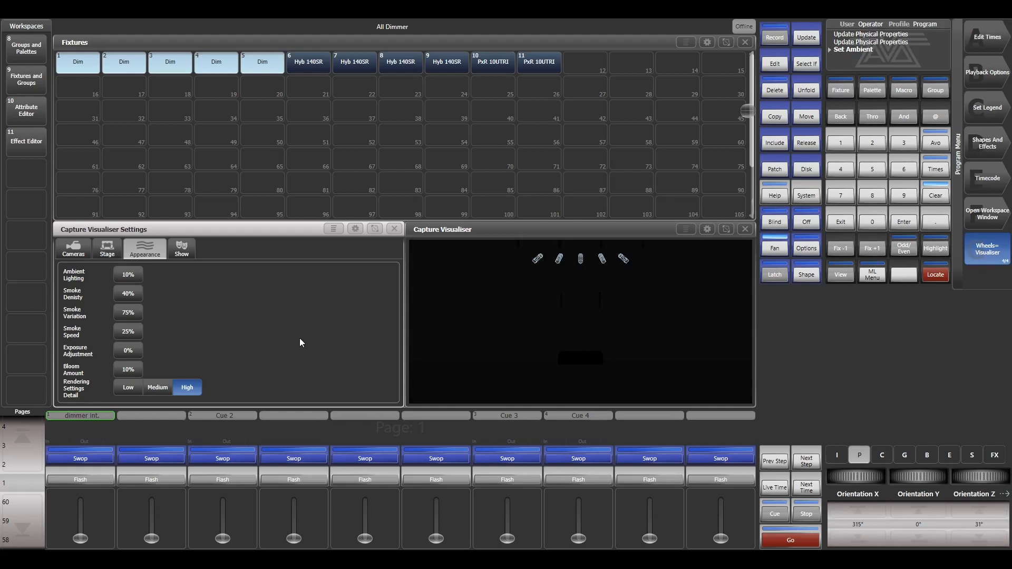
Step: Clear the programmer and flash the dimmer int. playback repeatedly to check the dimmer beams in the visualiser
click(936, 196)
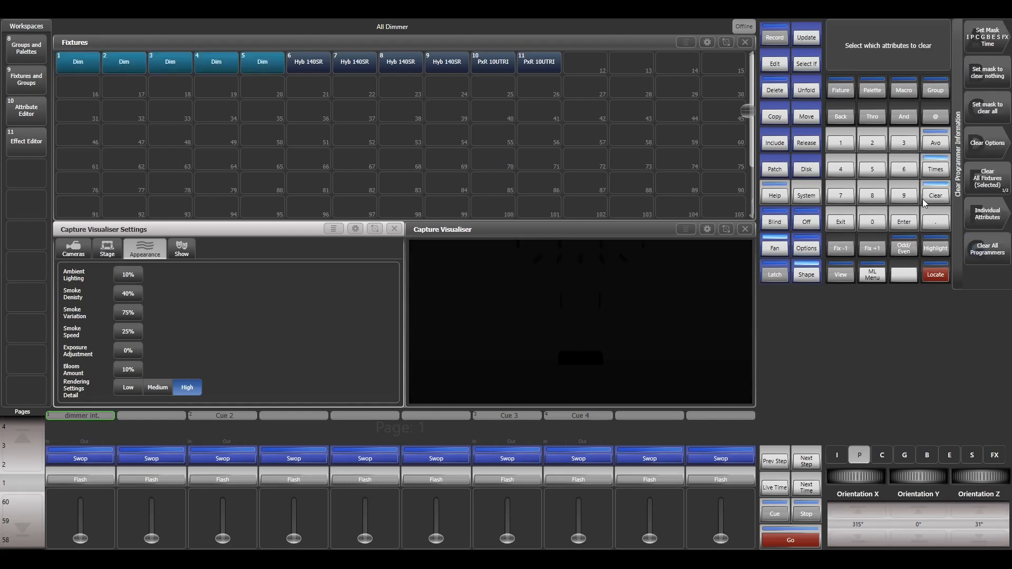
click(111, 483)
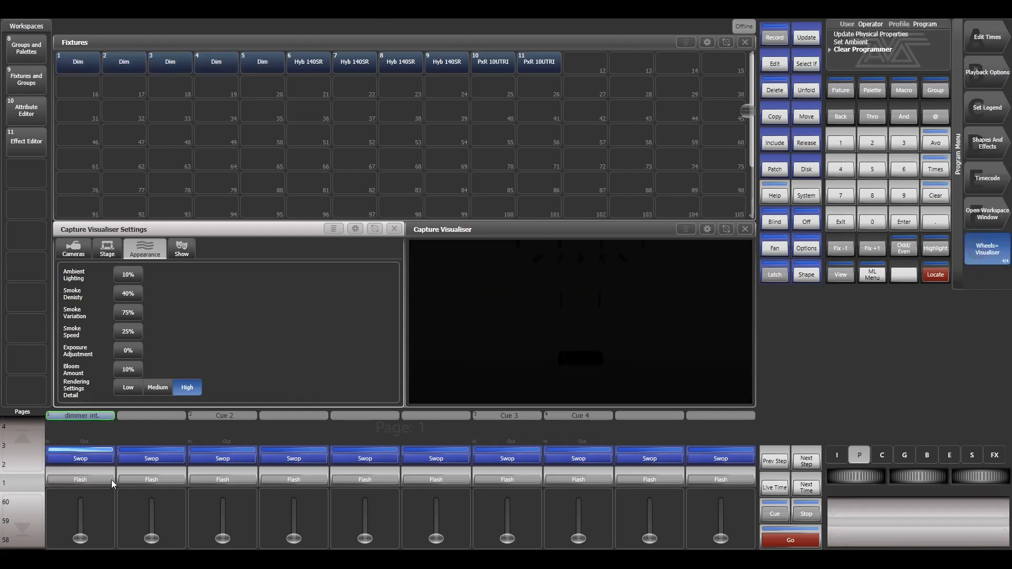
click(112, 484)
click(112, 480)
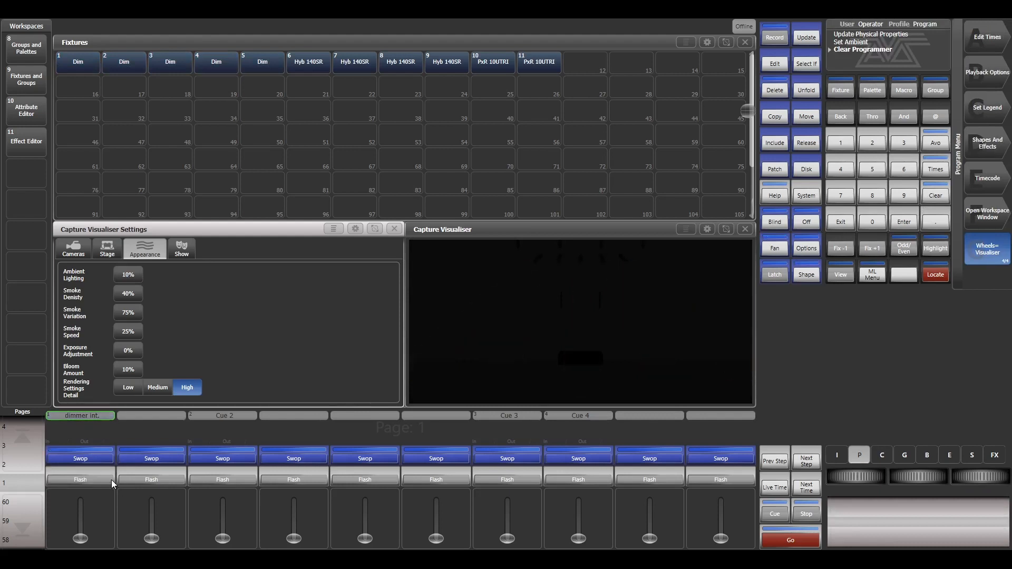
click(111, 480)
click(112, 481)
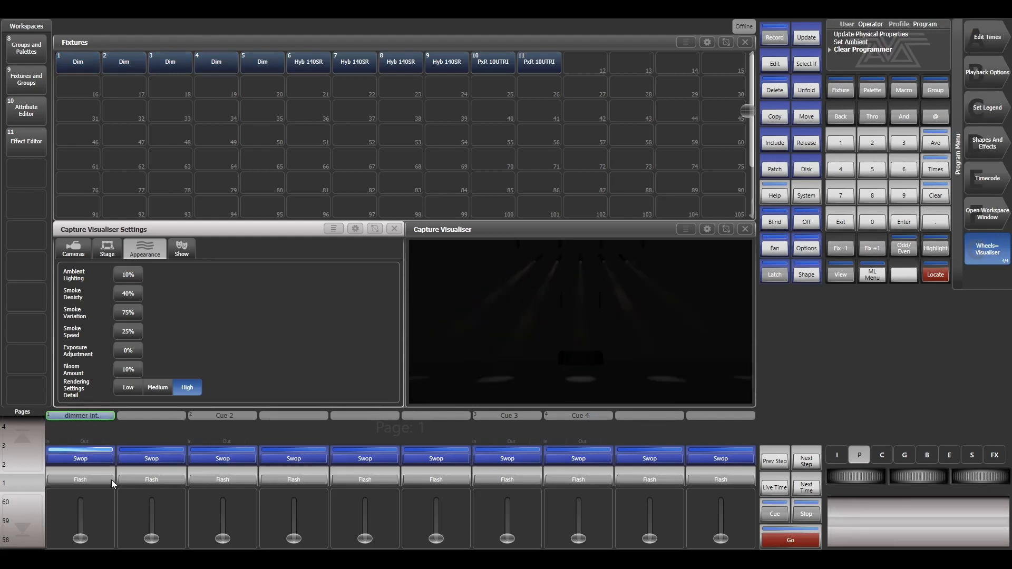